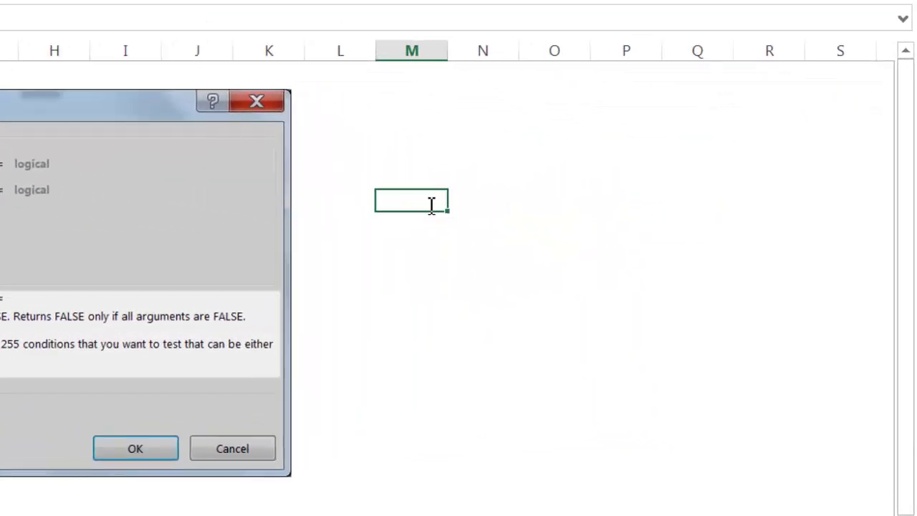
- Enter the formula =OR(1+1=2,0+0=0,1+2=3) in cell M7
text(or)
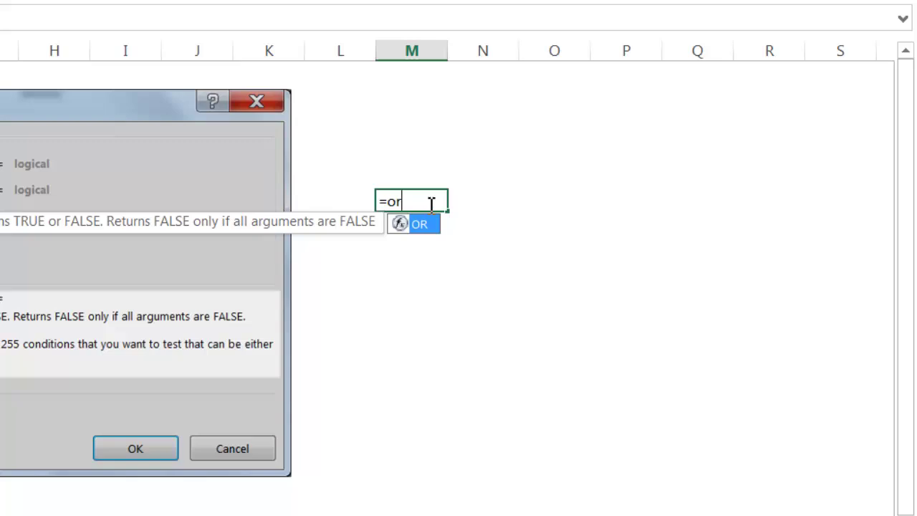
text(()
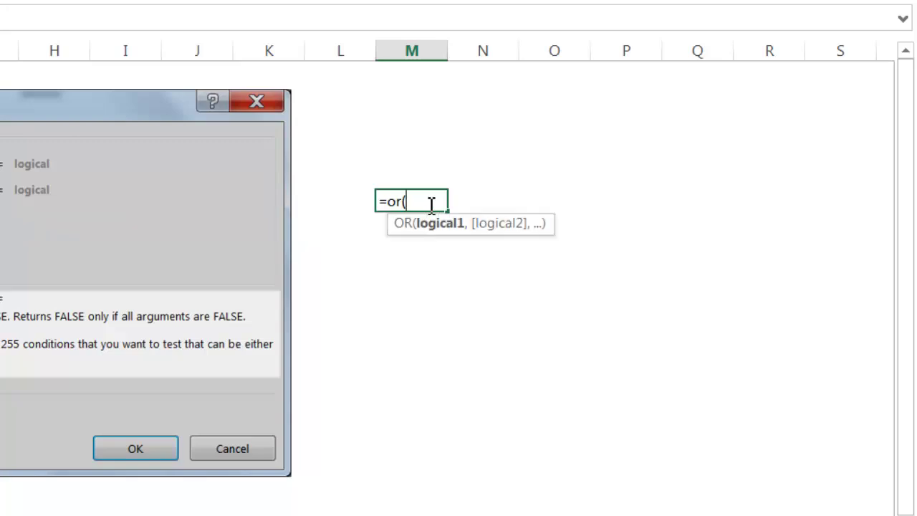
text(1+1=2,)
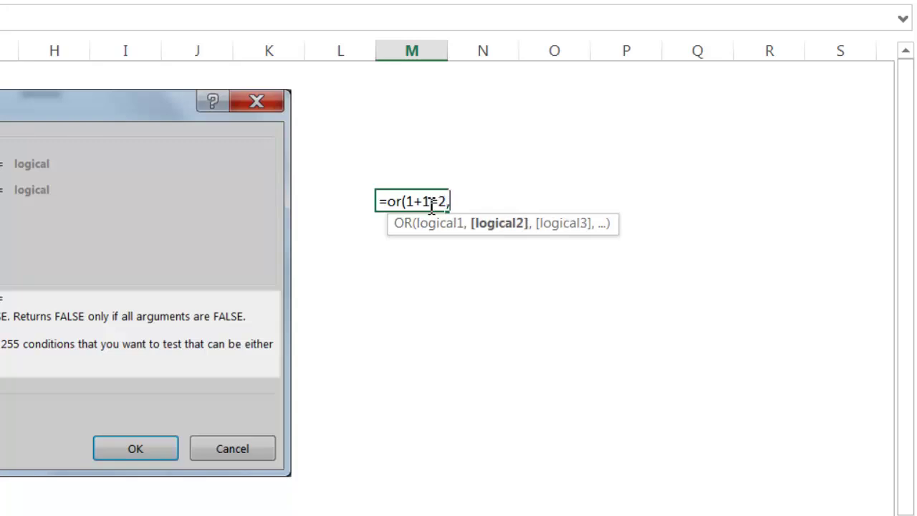
text(0+0=0,)
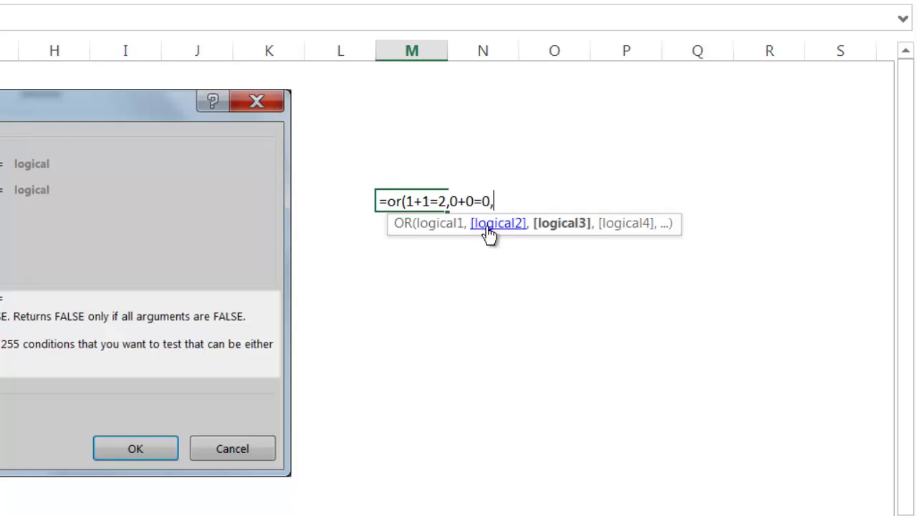
text(1+2=3))
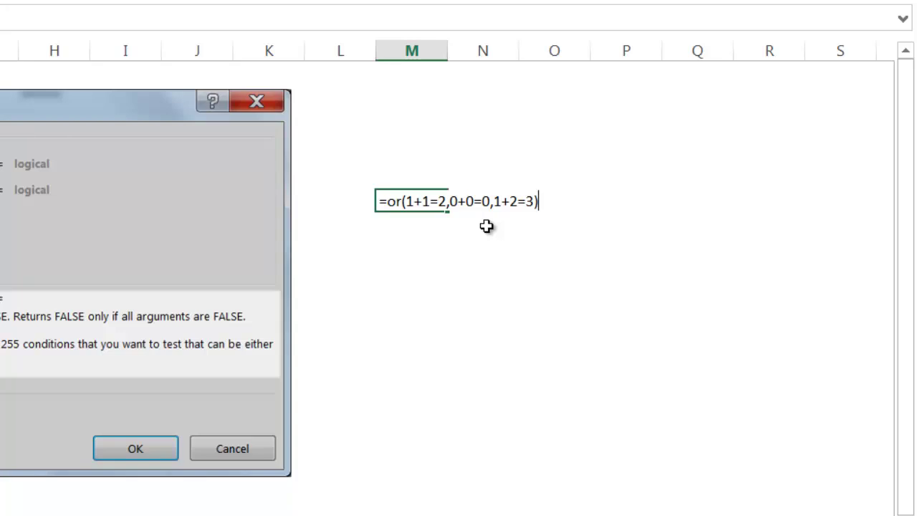
key(Return)
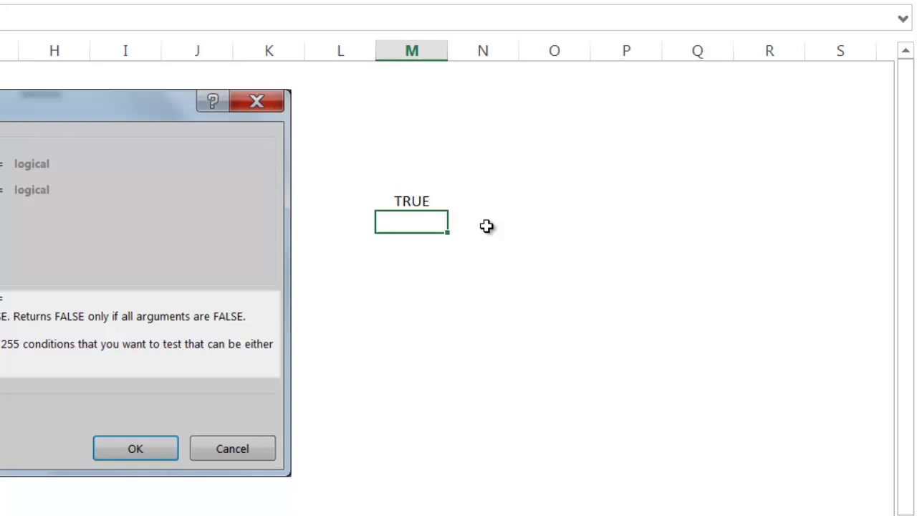
- Edit the OR formula in M7 so its three conditions read 1+1=4, 0+0=2 and 1+2=5
click(430, 203)
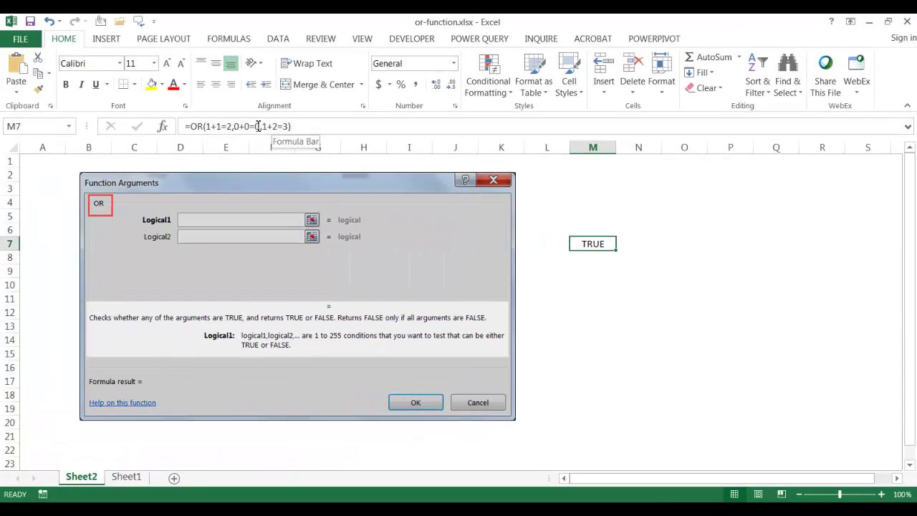
click(261, 126)
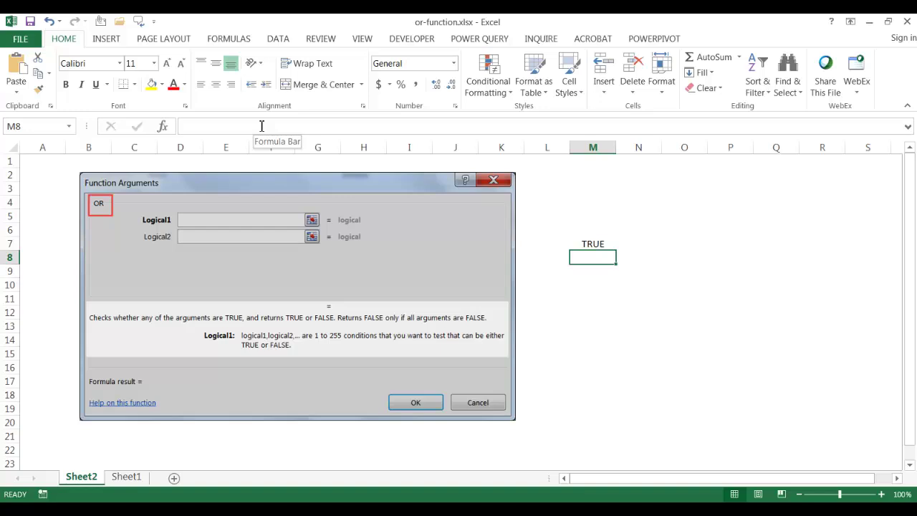
click(594, 243)
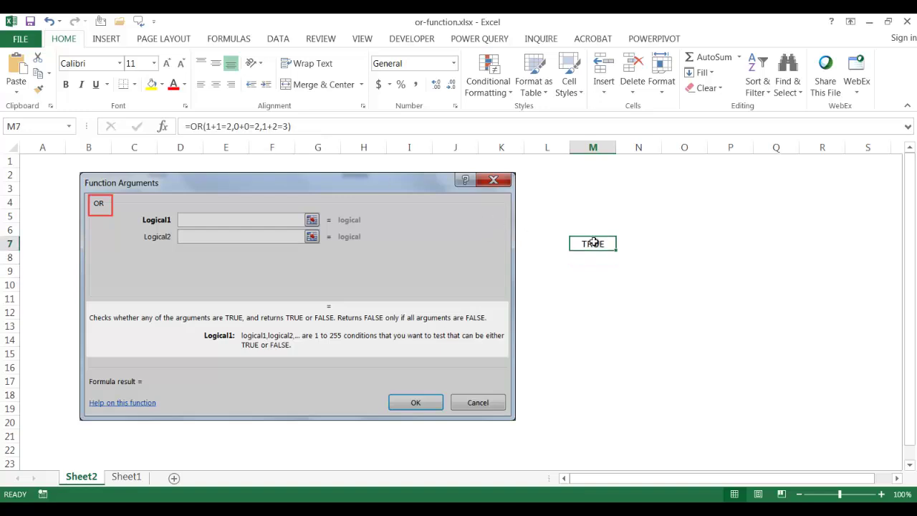
click(234, 126)
key(BackSpace)
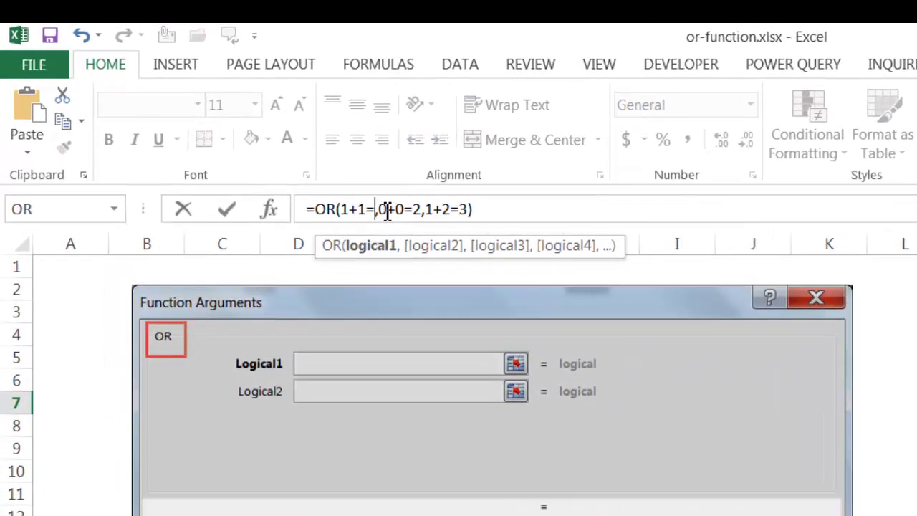
text(4)
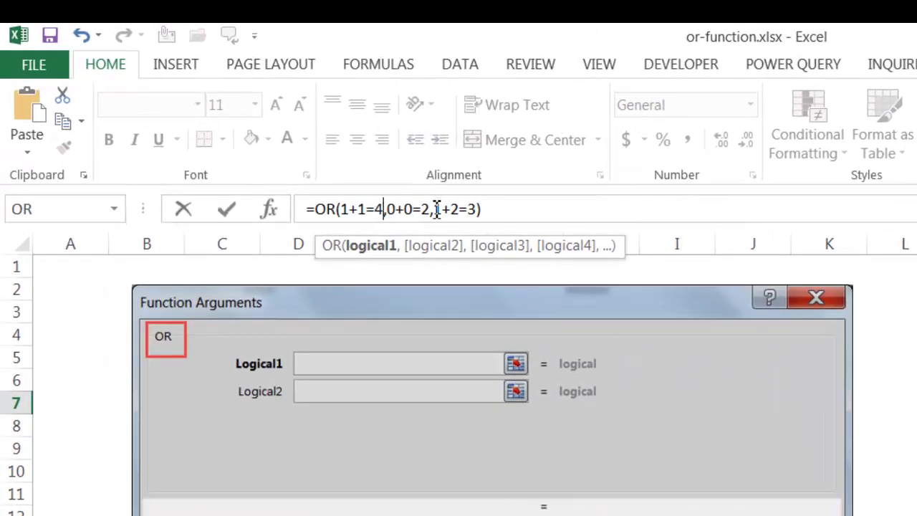
click(476, 209)
key(BackSpace)
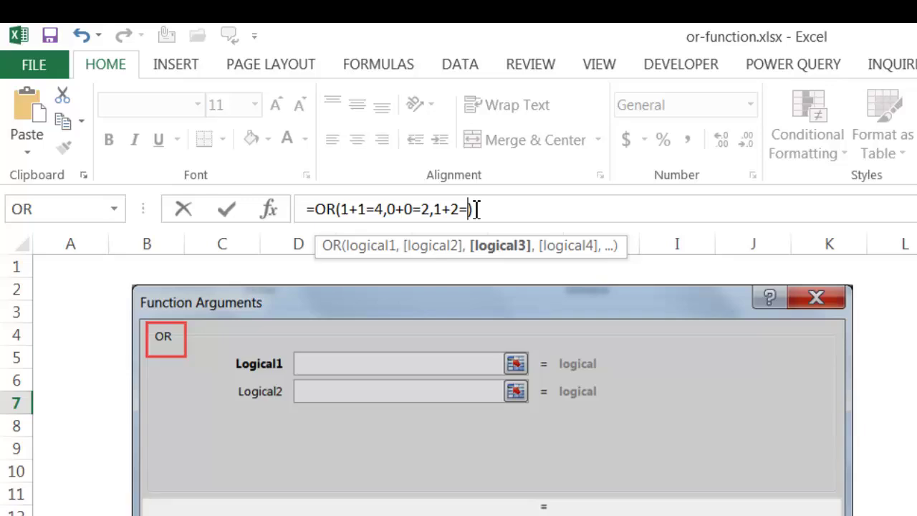
text(5)
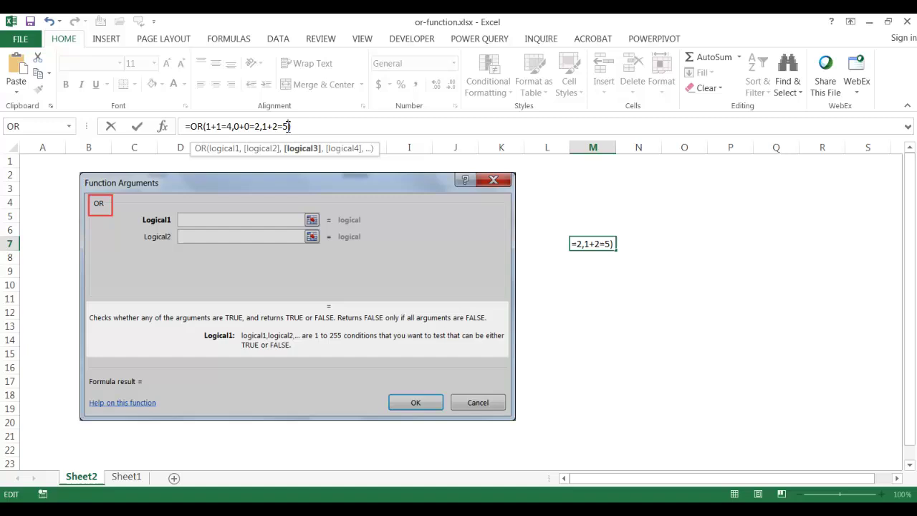
key(Return)
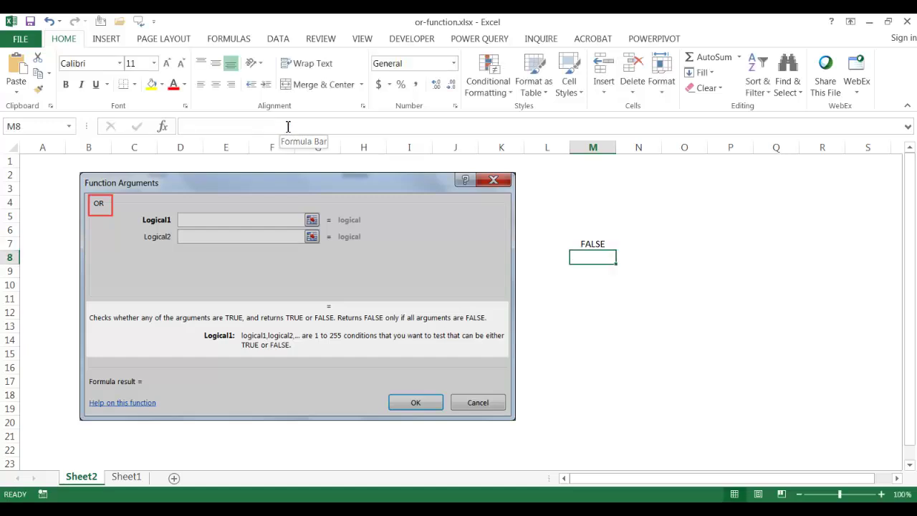
- Examine the Ship To, Bill To and End User Country columns and the task note on Sheet1
click(126, 476)
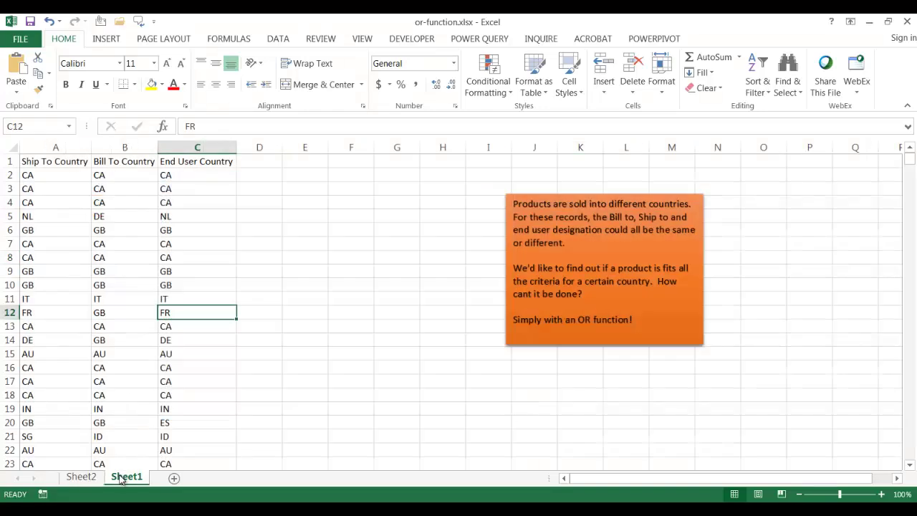
click(50, 177)
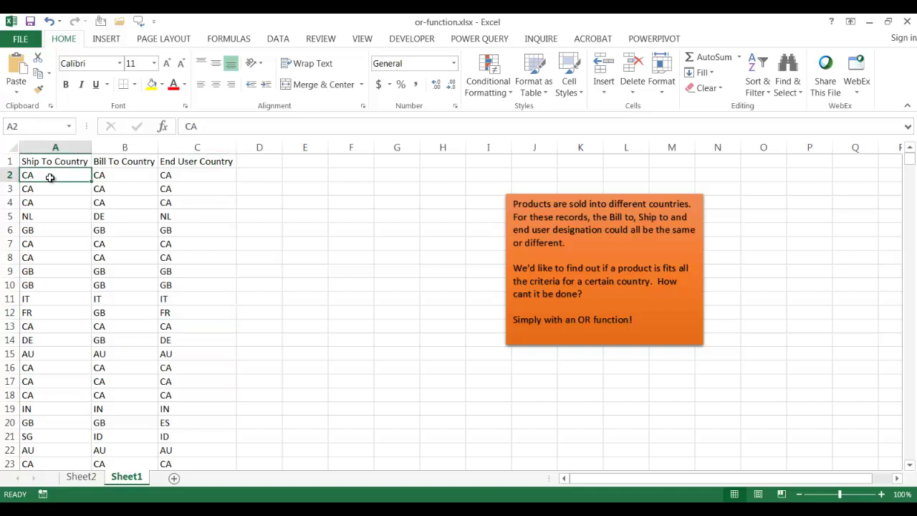
click(46, 218)
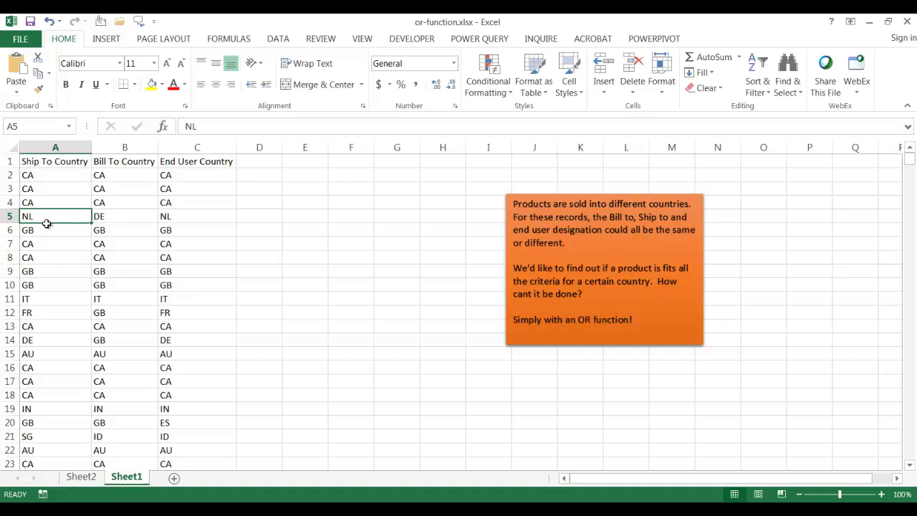
click(46, 230)
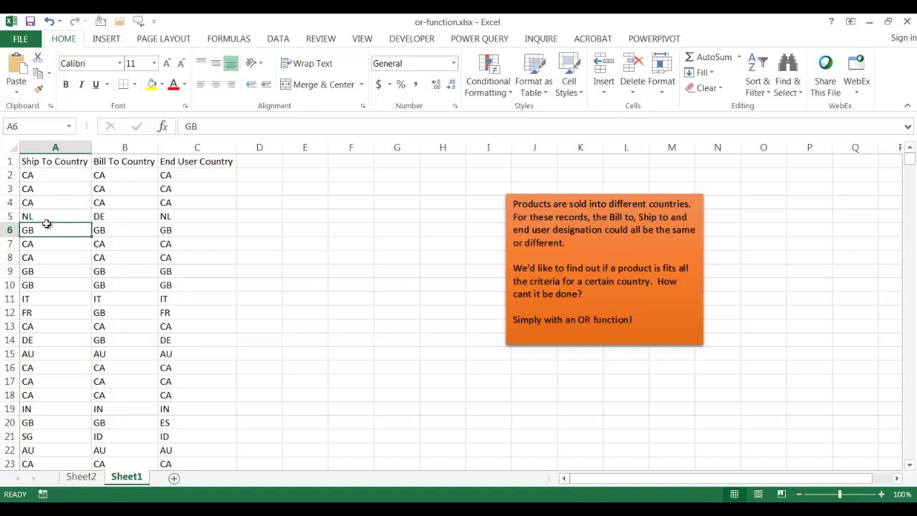
click(53, 147)
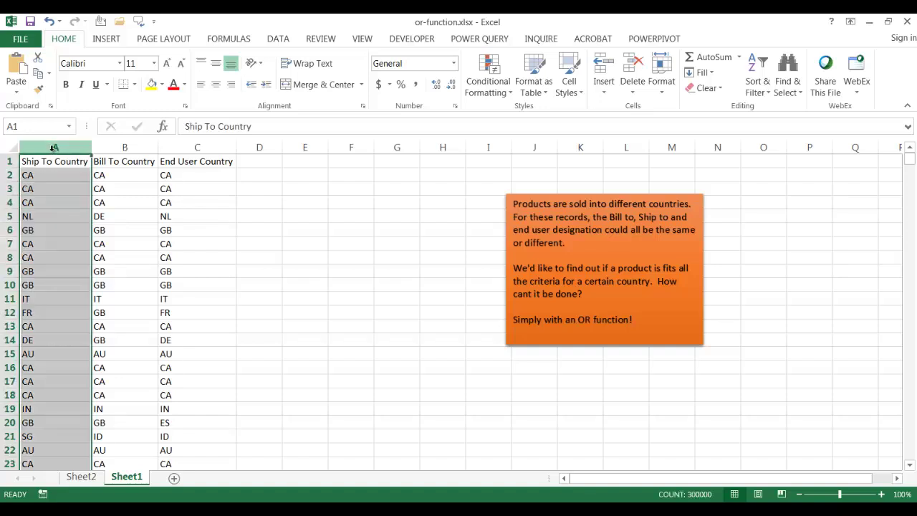
click(125, 147)
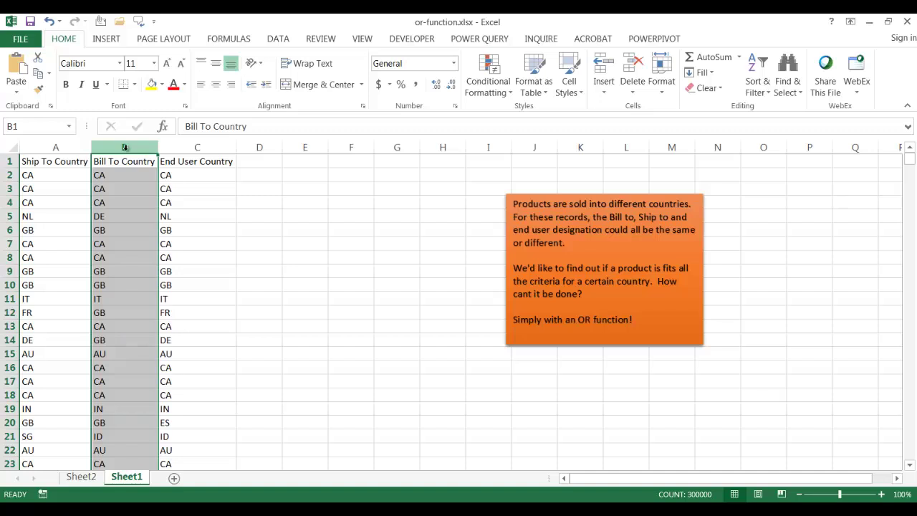
click(196, 147)
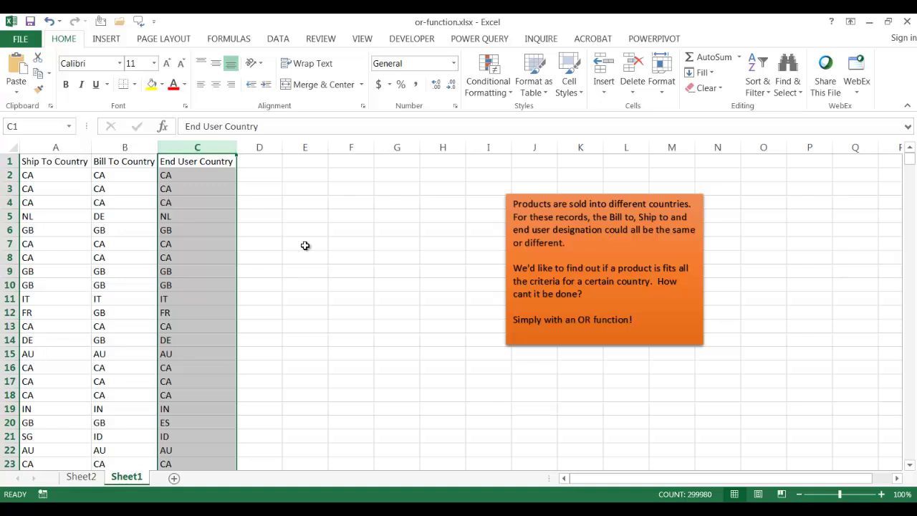
click(496, 279)
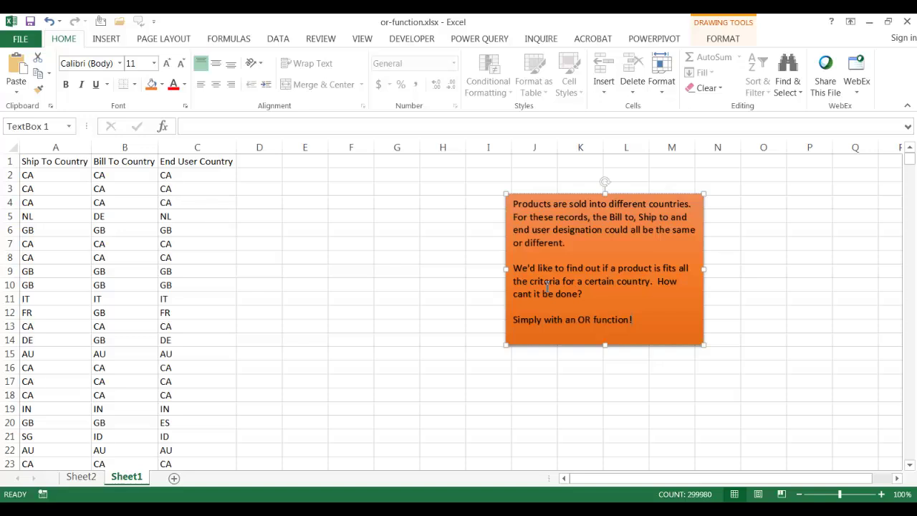
- Start an OR formula in cell D2 with A2="CA" as its first condition
click(255, 175)
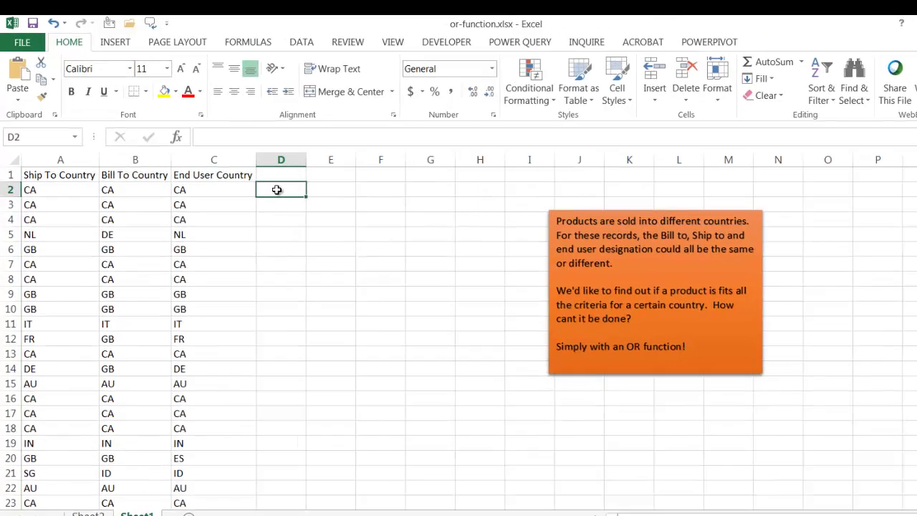
text(=)
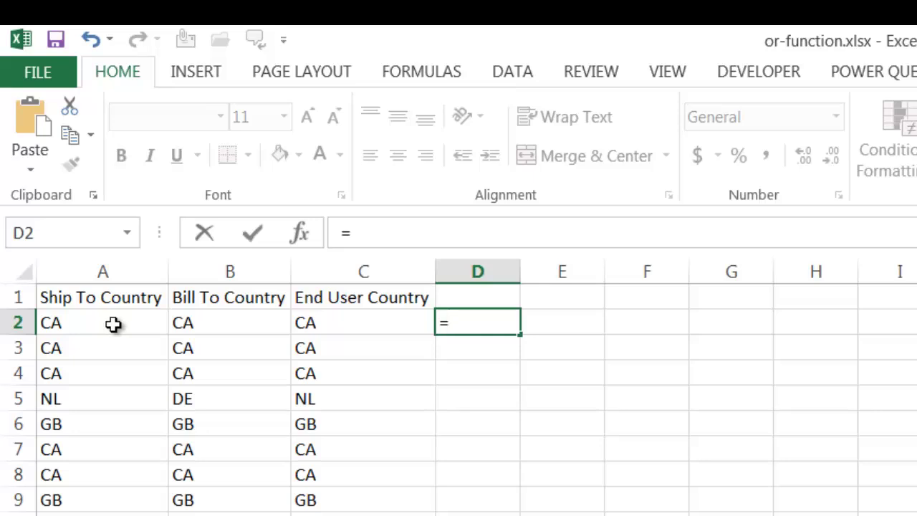
text(or)
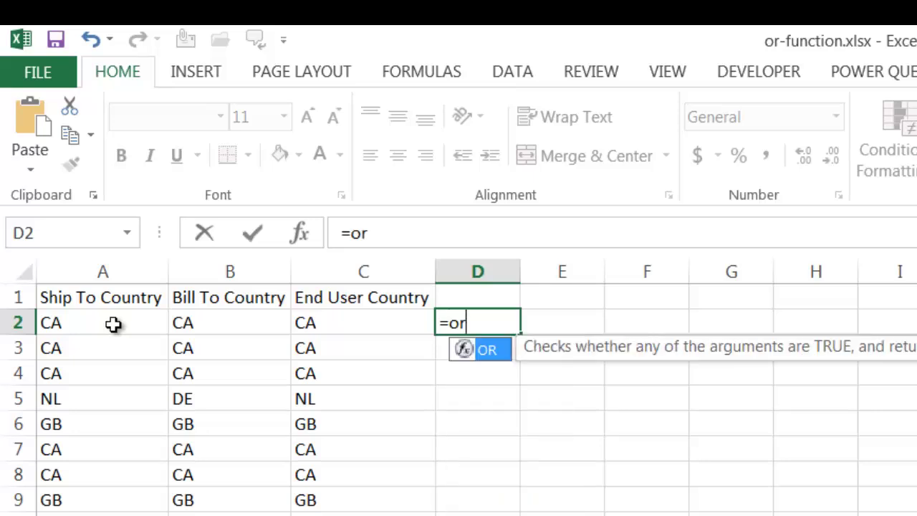
key(Tab)
click(113, 323)
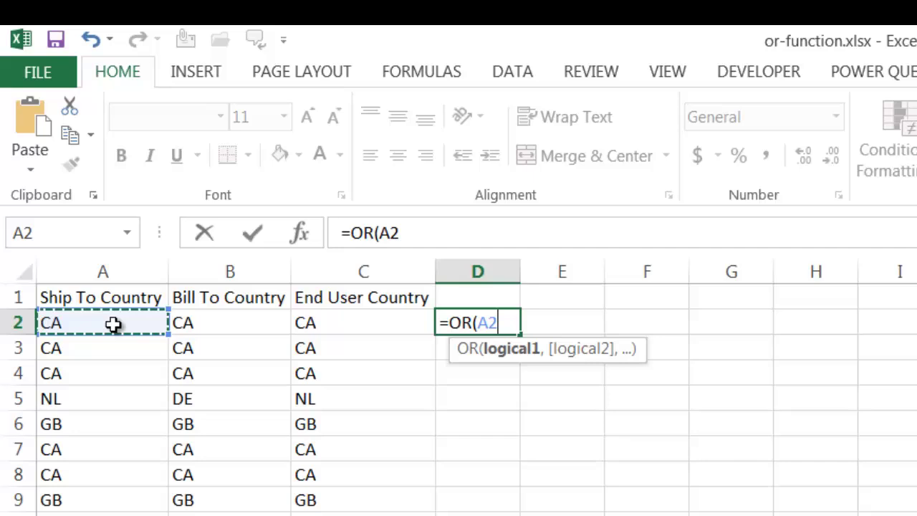
text(="CA")
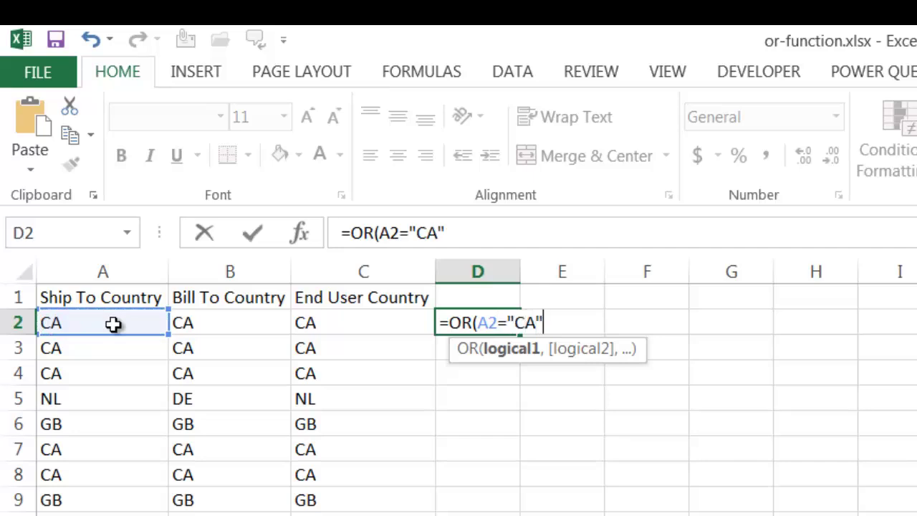
text(,)
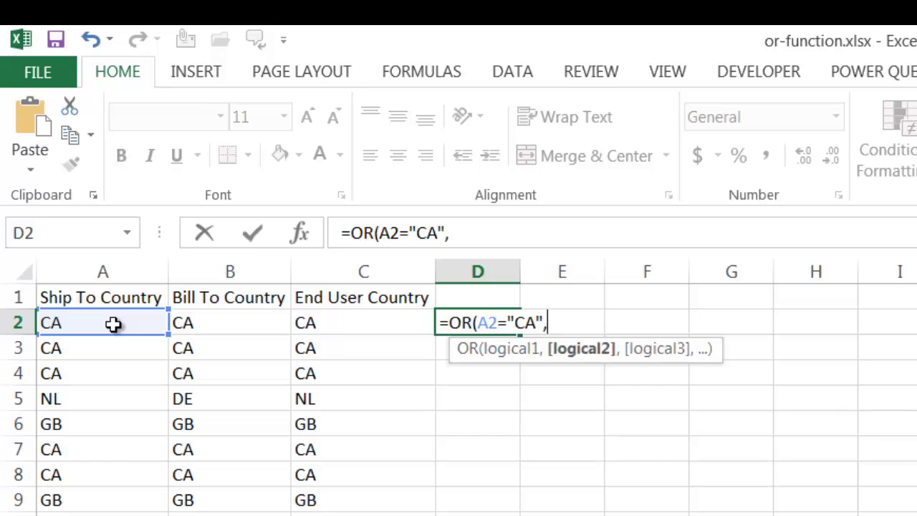
- Complete the D2 formula with the conditions B2="CA" and C2="CA", and fill it down column D alongside the data
click(219, 325)
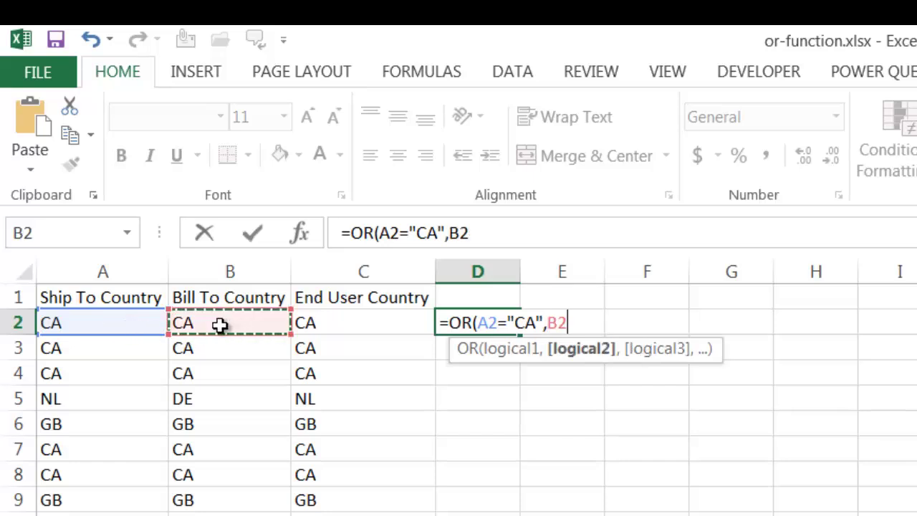
text(=)
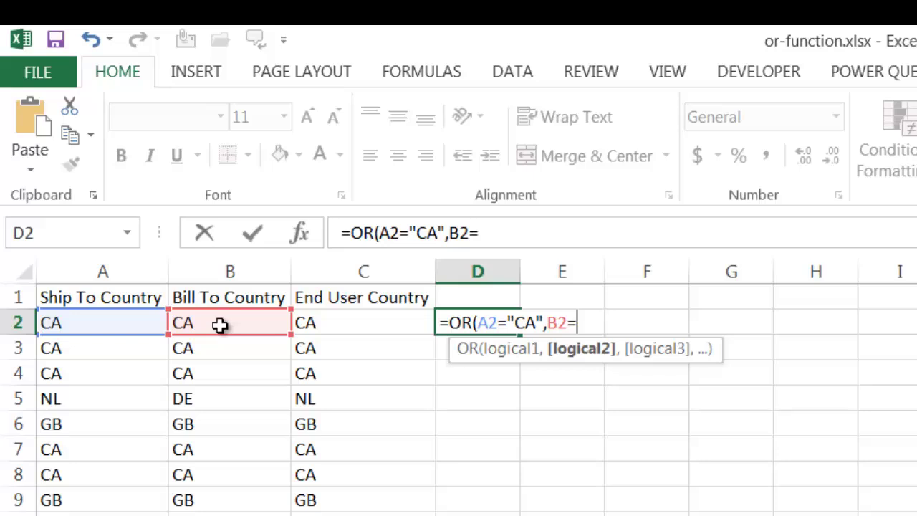
text("CA",)
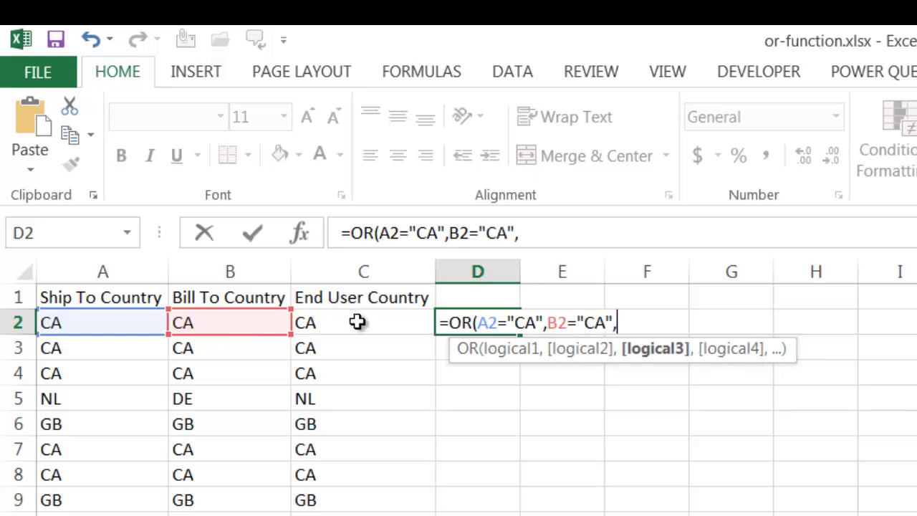
click(356, 322)
text(="CA")
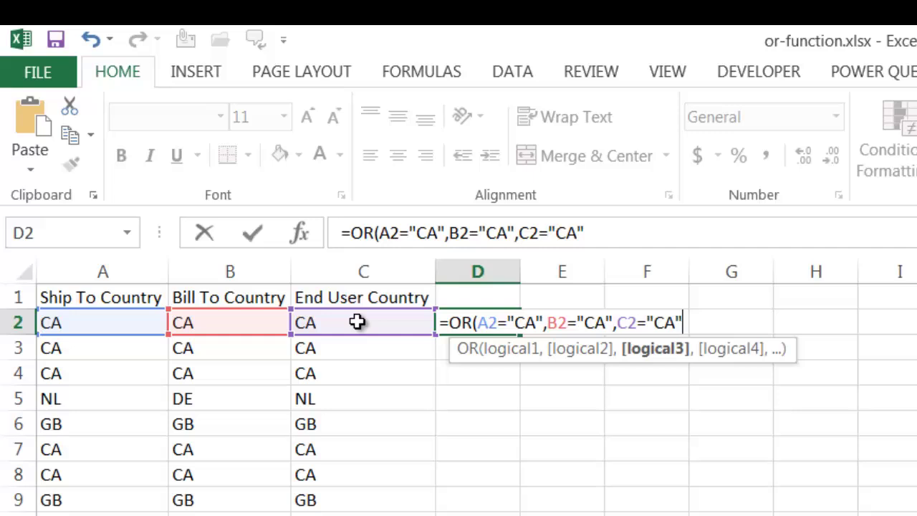
text())
key(Return)
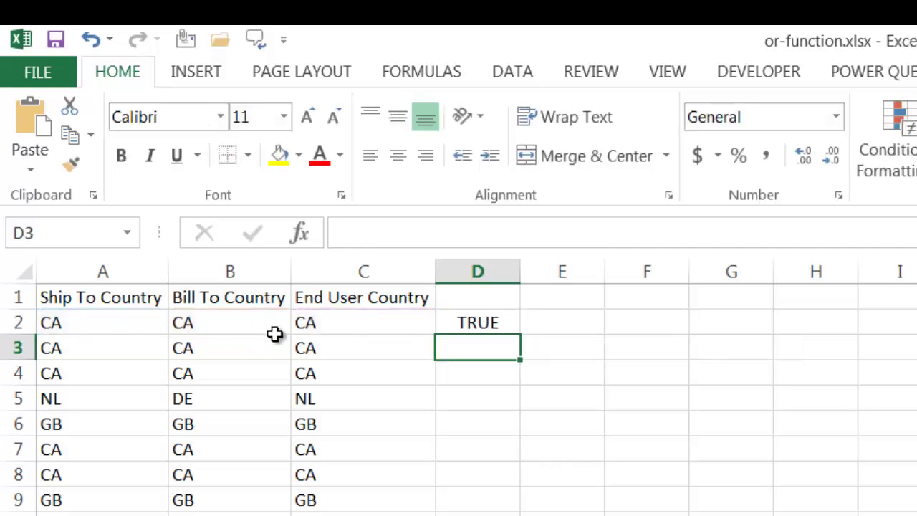
click(464, 323)
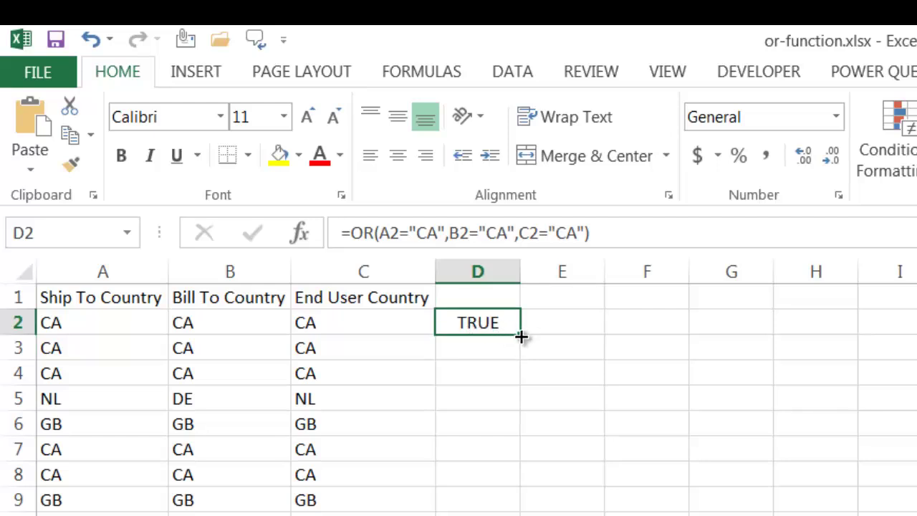
double_click(521, 336)
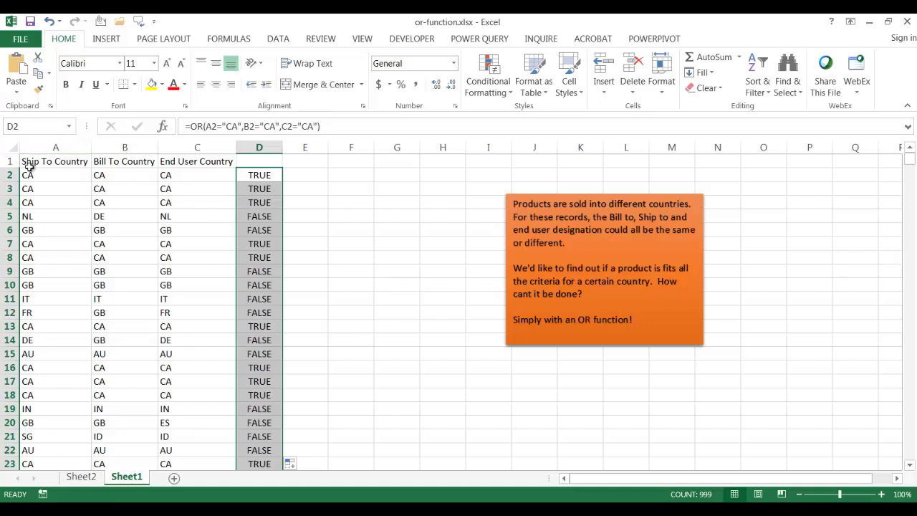
- Compare the three country values in rows 2 to 4 with their OR results in column D
click(53, 174)
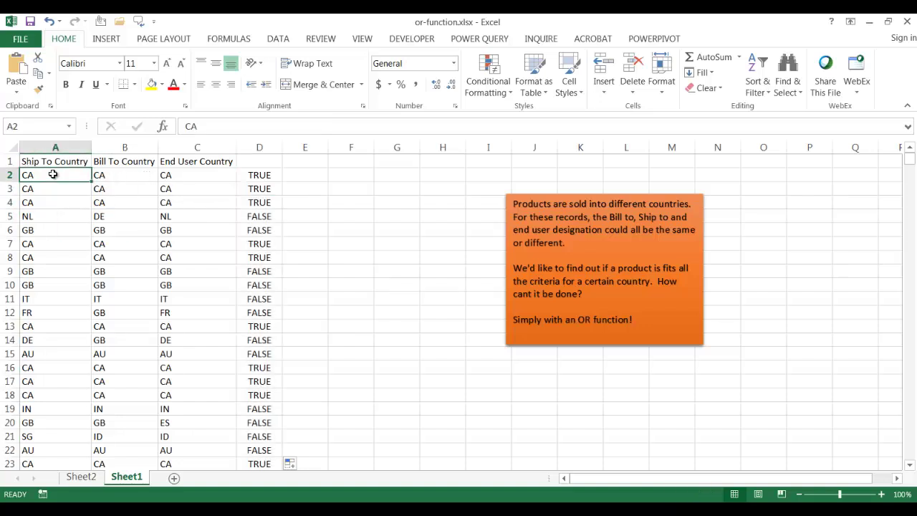
click(114, 172)
click(187, 173)
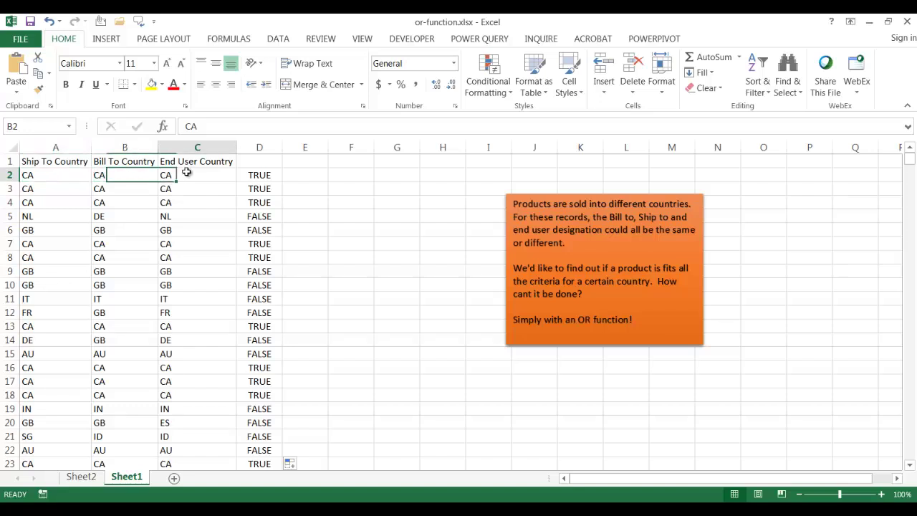
click(264, 177)
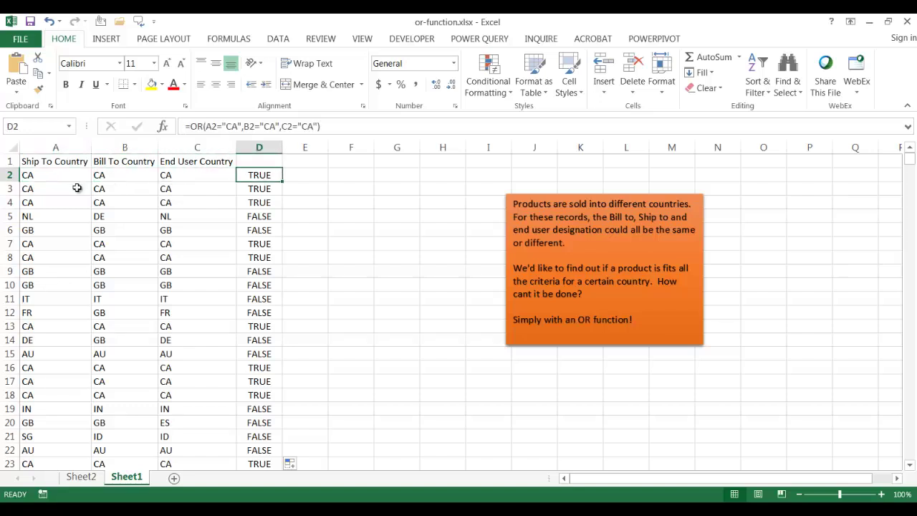
click(11, 188)
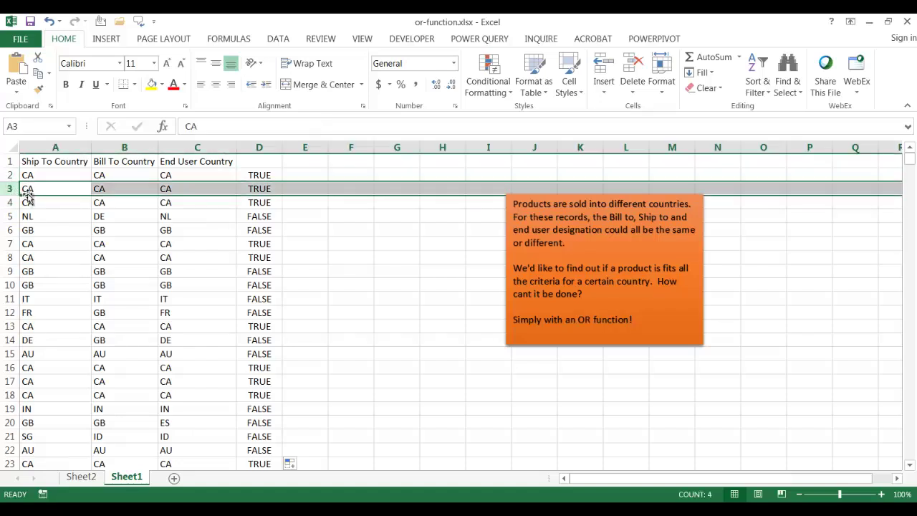
click(10, 202)
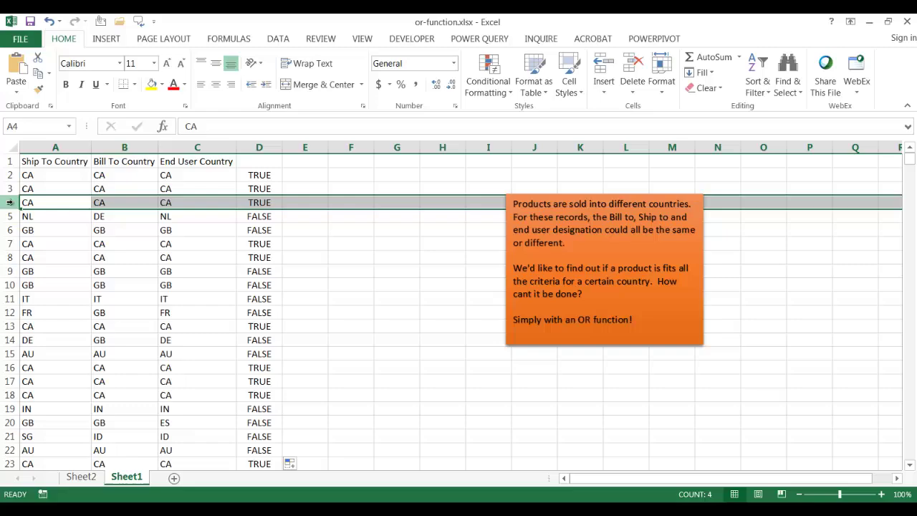
- Check the Ship To, Bill To and End User values in row 42 against the OR result in D42
click(911, 432)
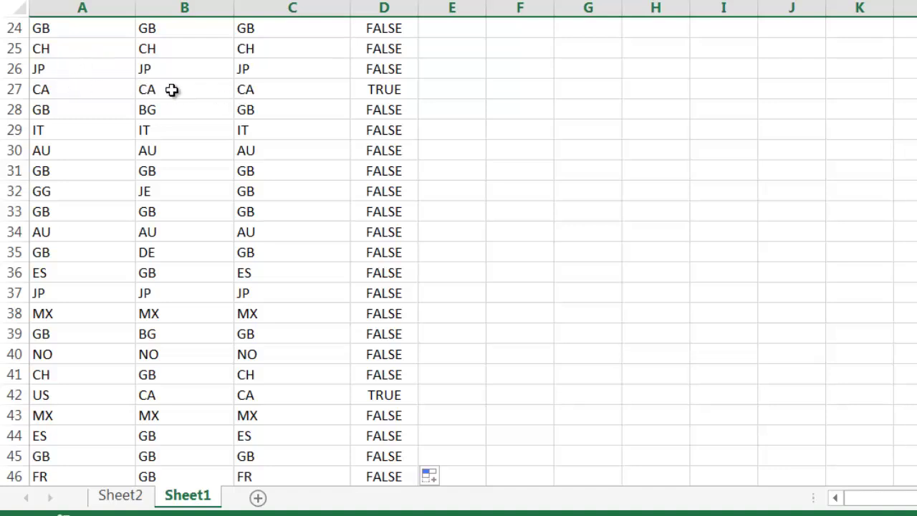
click(72, 391)
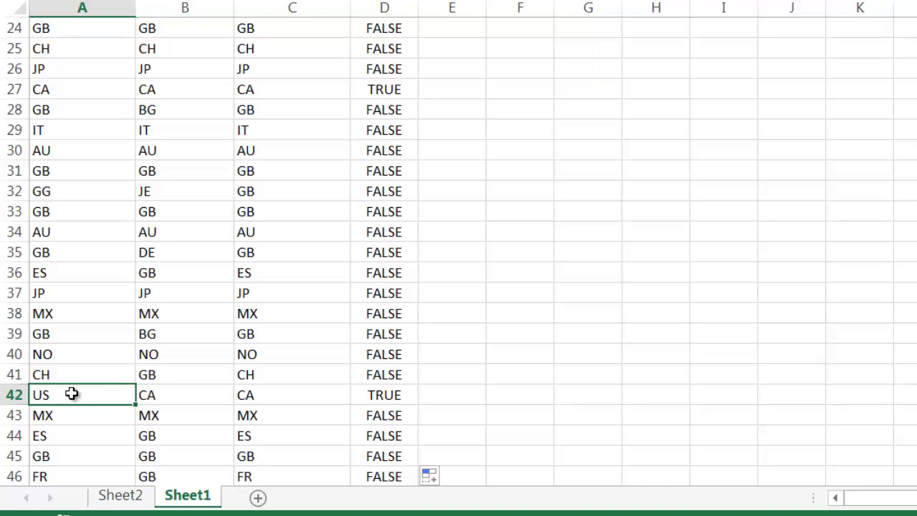
click(159, 398)
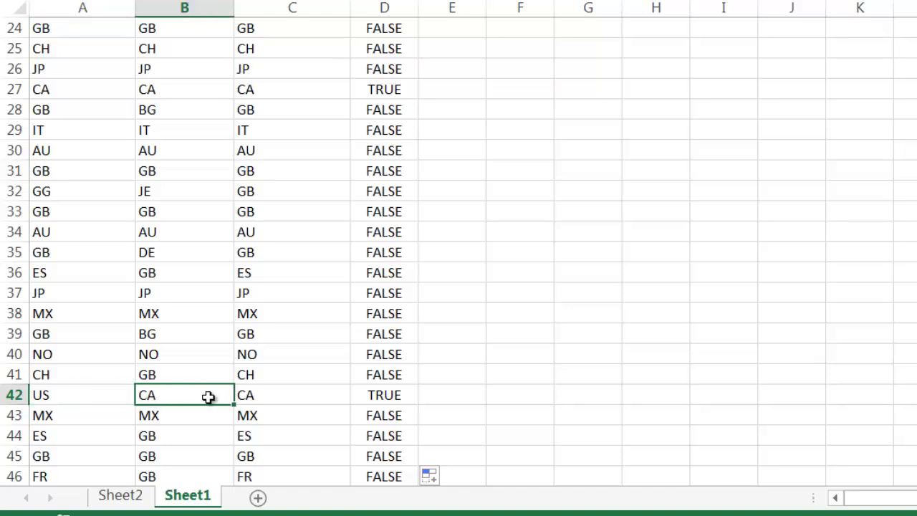
click(255, 395)
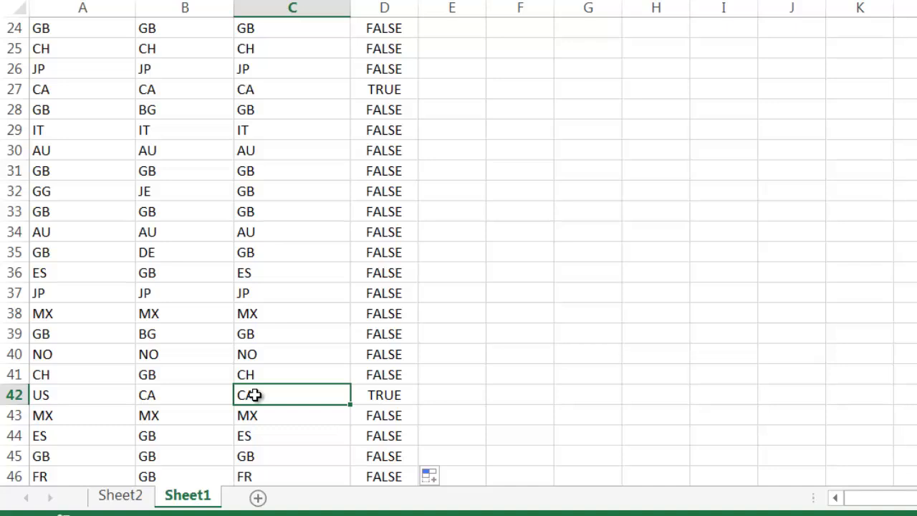
click(370, 399)
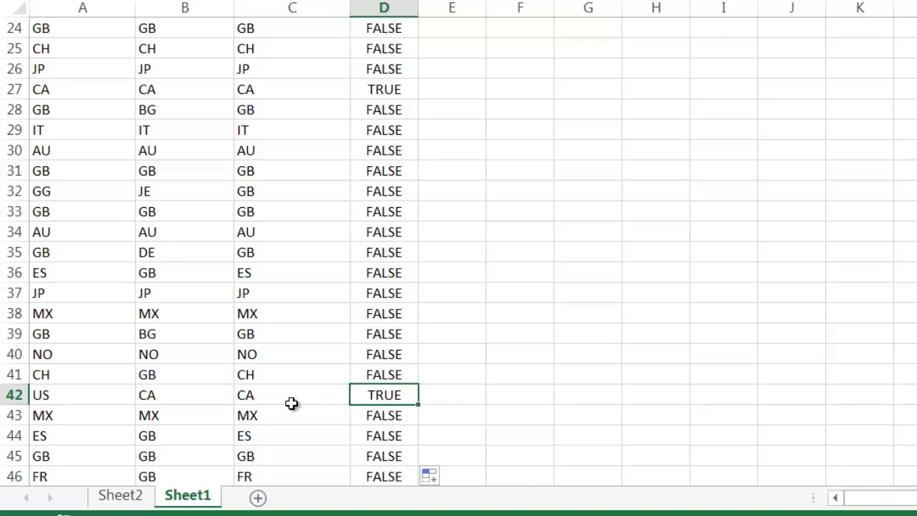
click(265, 392)
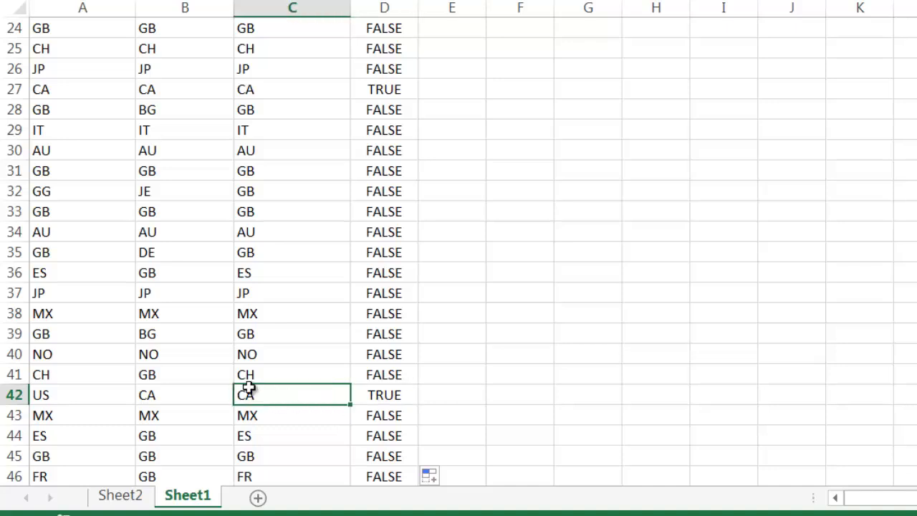
click(379, 400)
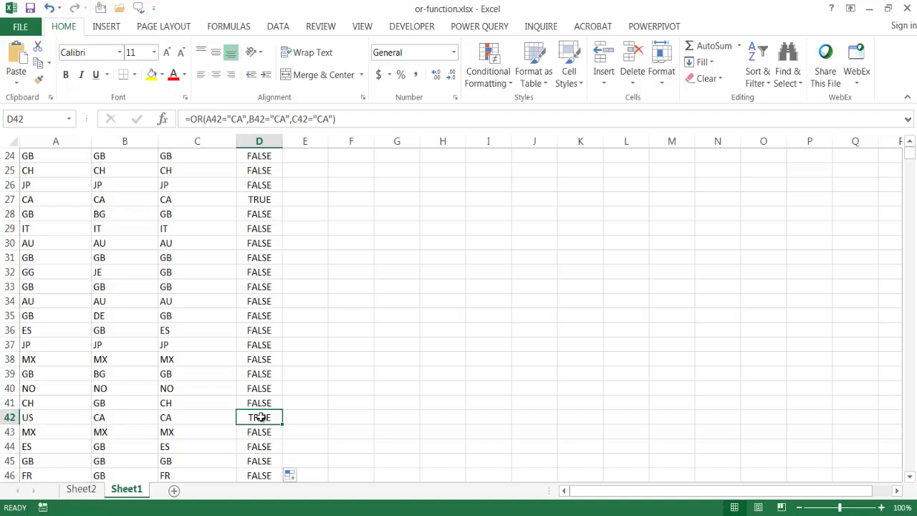
- Review the country code hard-coded in each of the three conditions of the D2 formula, leaving the formula as it is
key(ctrl+Home)
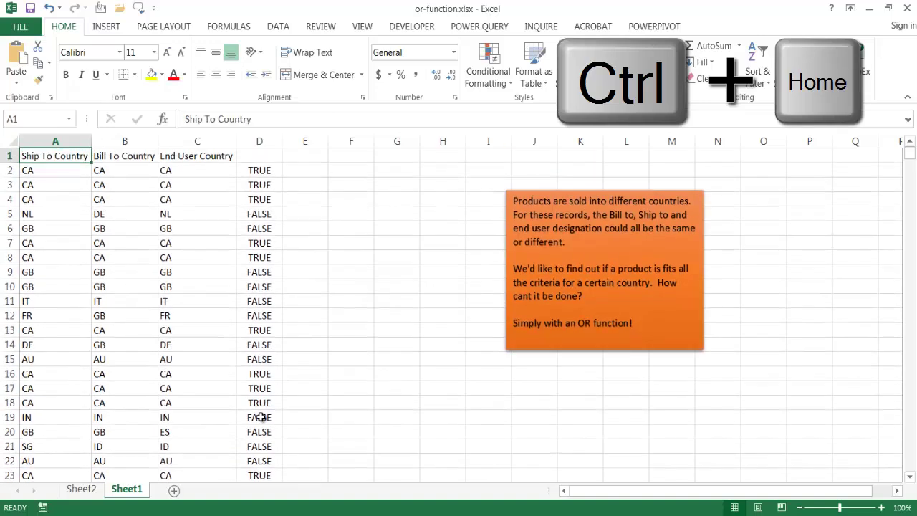
click(267, 172)
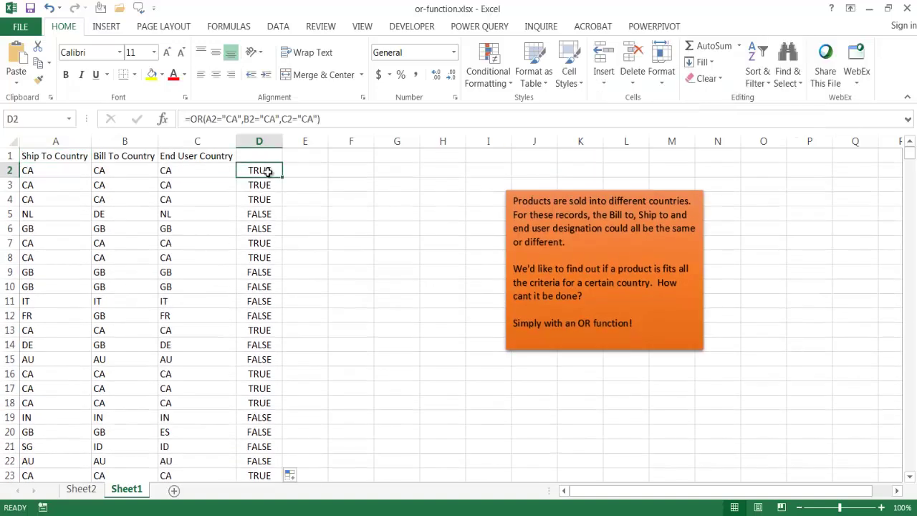
click(234, 120)
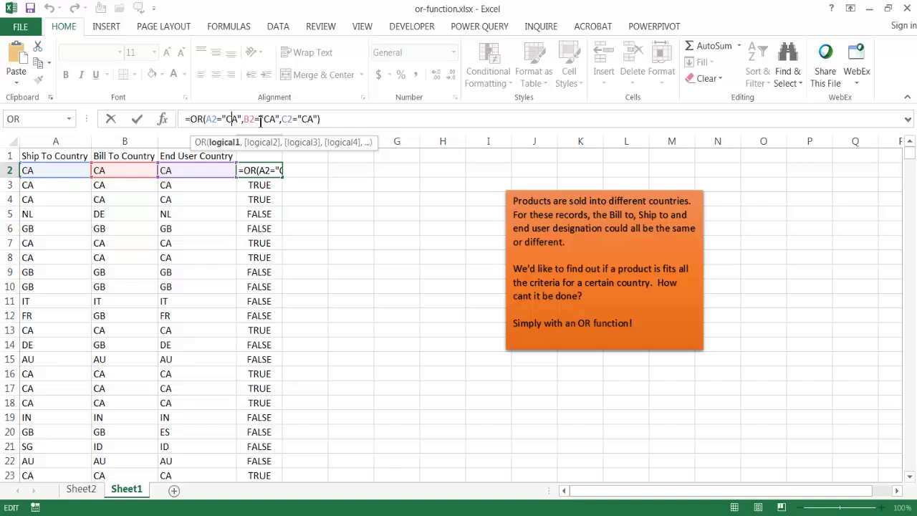
click(275, 120)
click(309, 119)
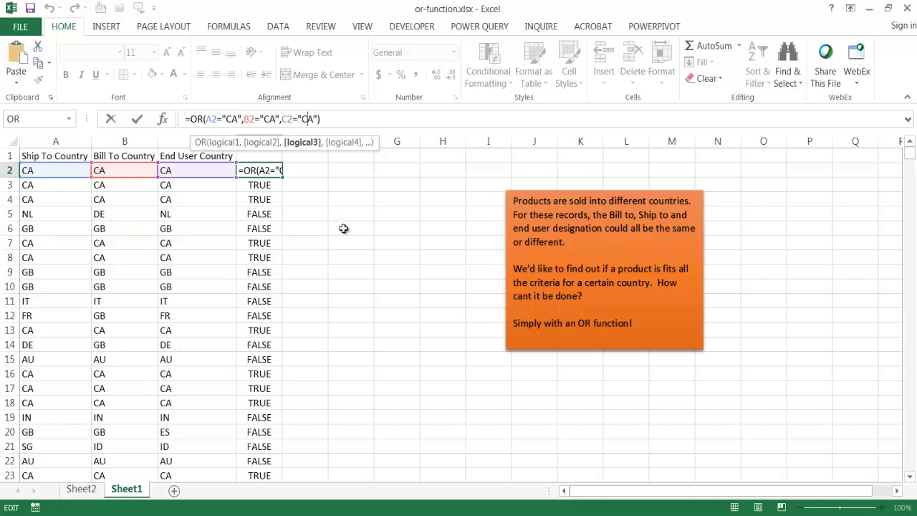
key(Escape)
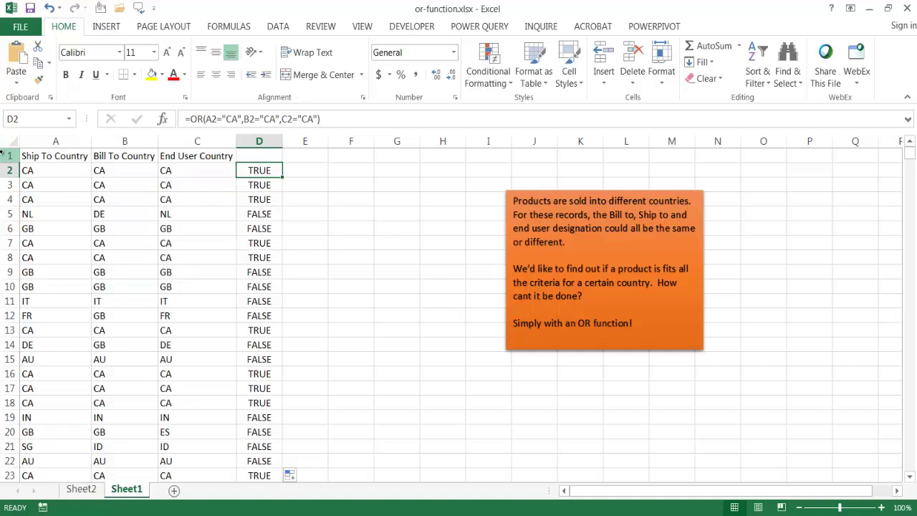
- Insert two blank rows above the header row
click(3, 155)
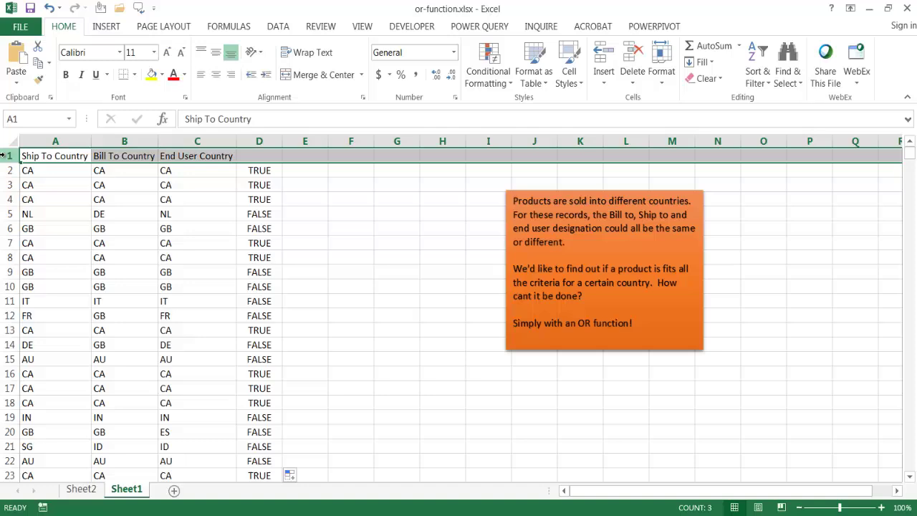
key(ctrl+shift+plus)
key(ctrl+shift+plus)
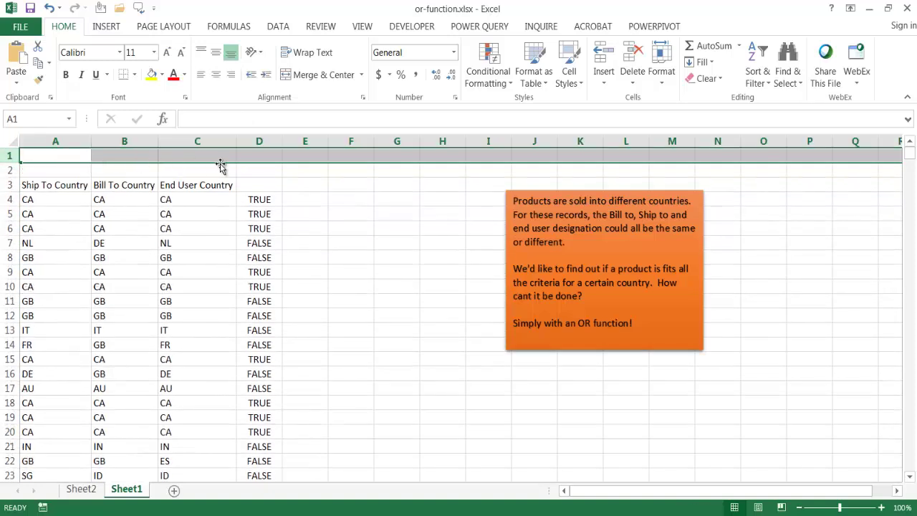
- Label cell C1 "enter country" and enter CA in D1 as the country input
click(222, 156)
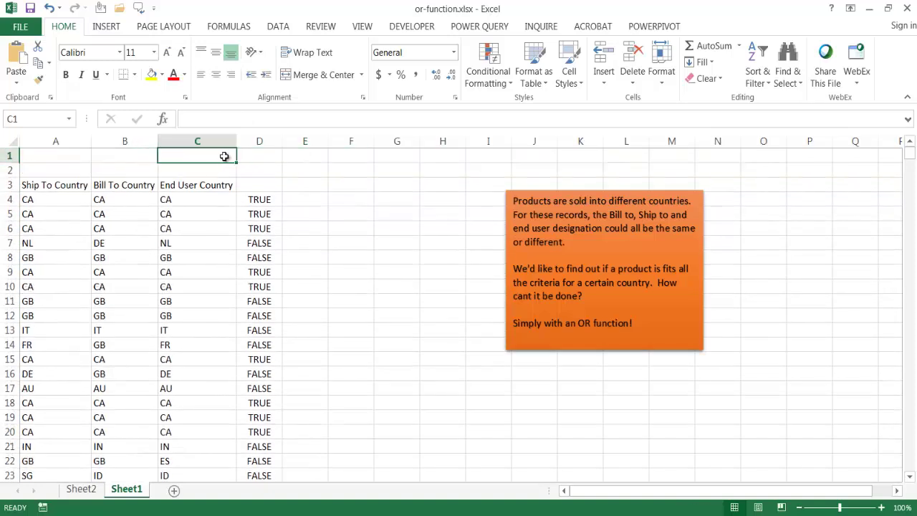
text(enter country)
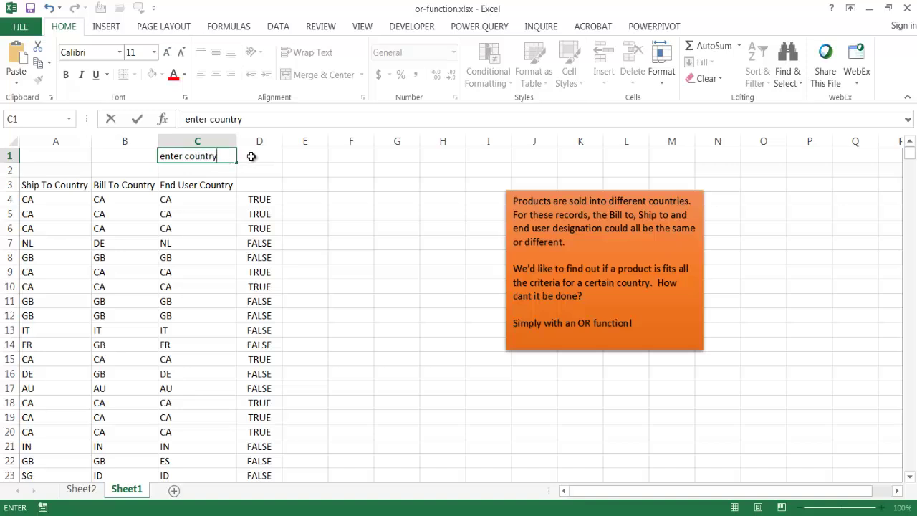
click(251, 156)
text(CA)
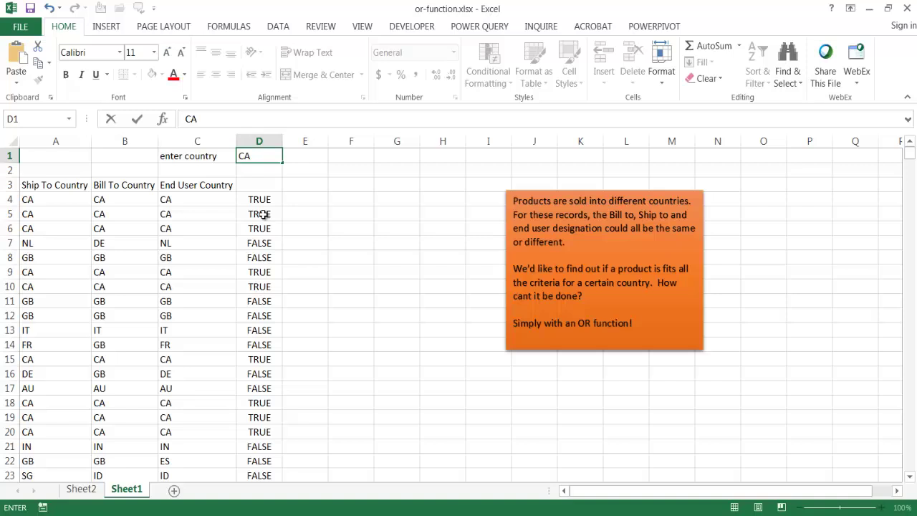
- Change the first condition of the OR formula in D4 to A4=$D$1, using an absolute reference
click(265, 201)
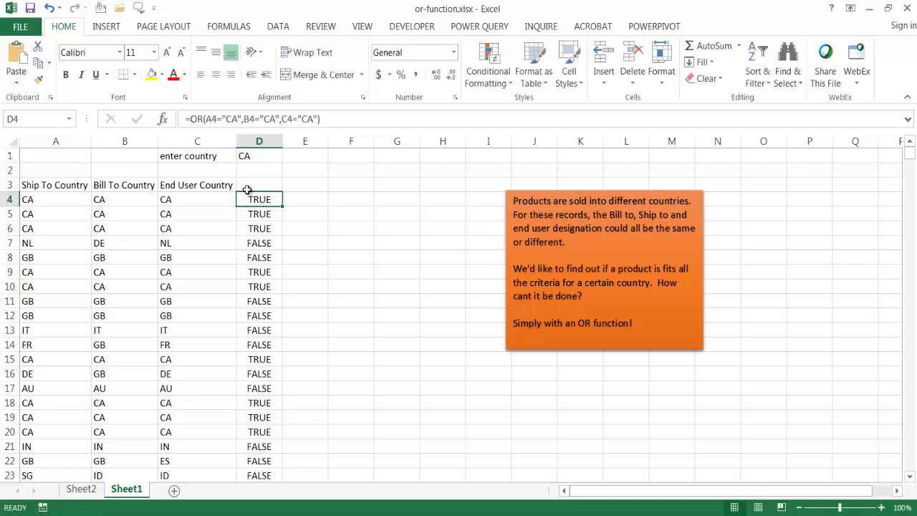
click(232, 119)
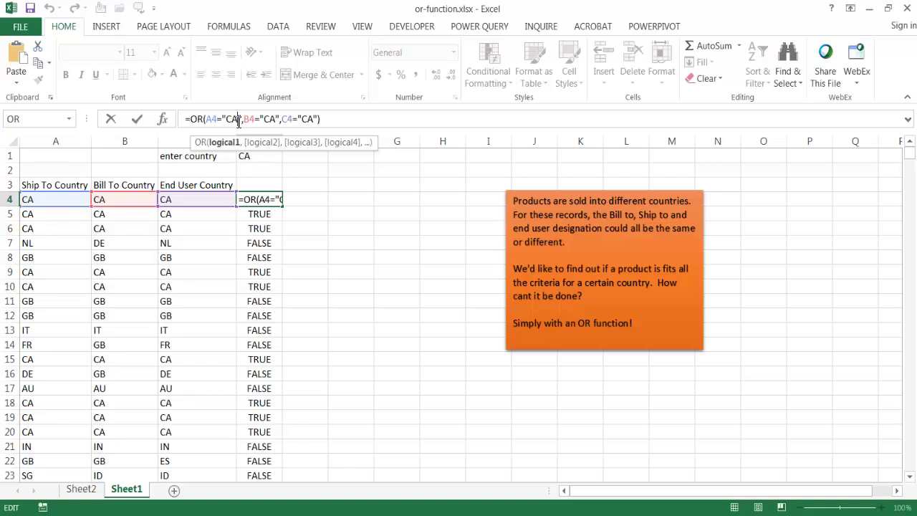
key(BackSpace)
key(BackSpace)
key(BackSpace)
key(BackSpace)
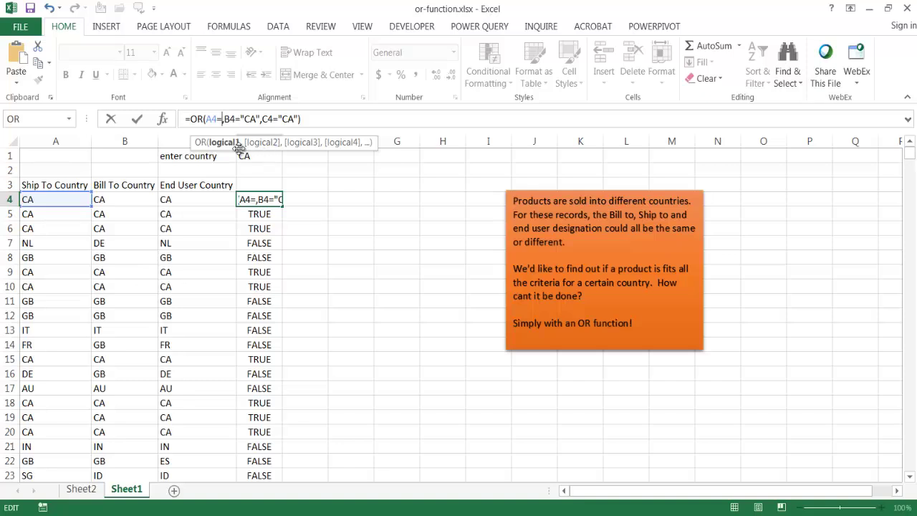
click(201, 154)
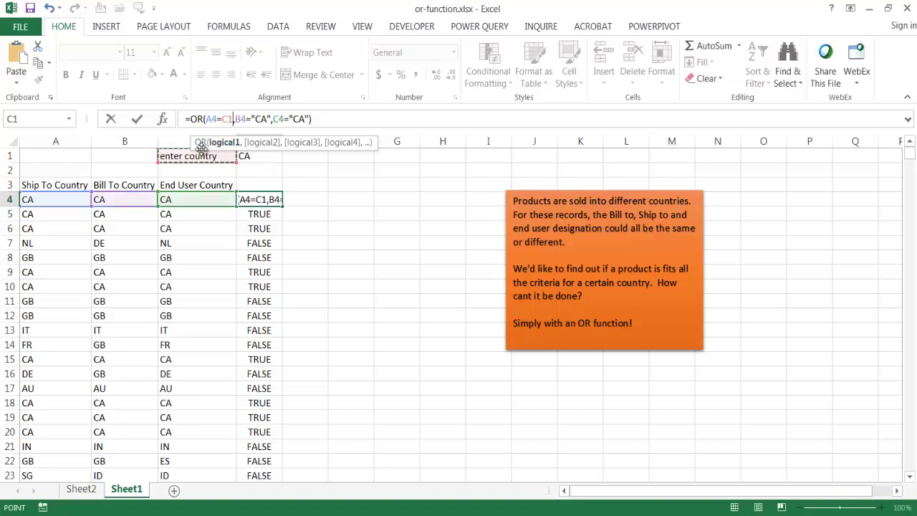
click(237, 118)
key(BackSpace)
key(BackSpace)
text(D1)
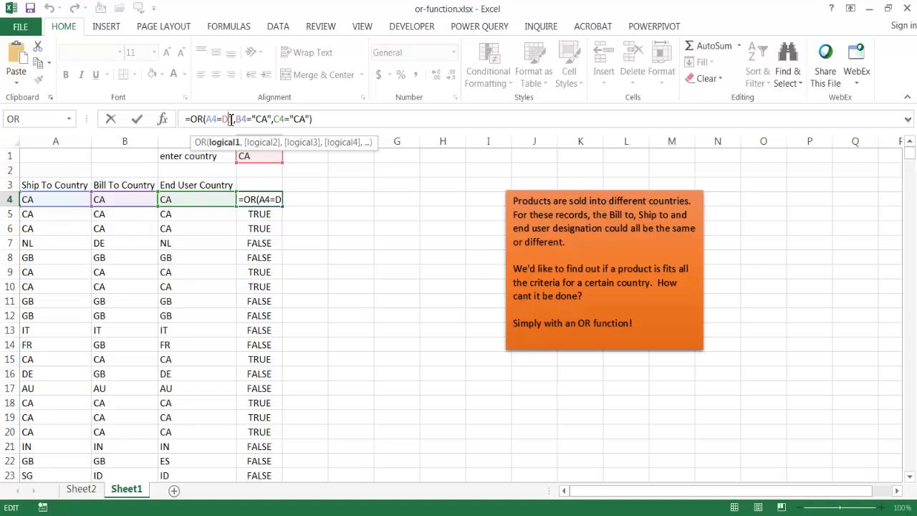
key(F4)
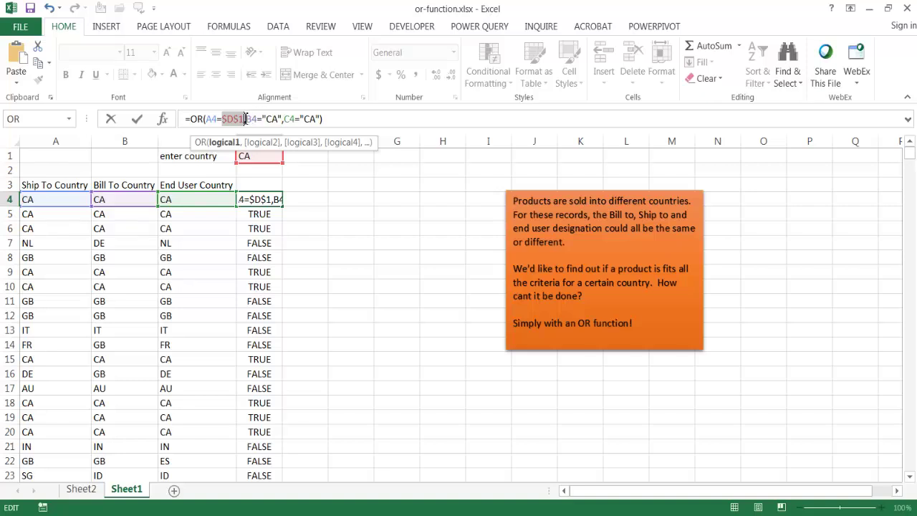
- Replace "CA" with the copied $D$1 reference in the B4 and C4 conditions of the D4 formula, and commit it
drag(245, 119, 224, 118)
key(ctrl+c)
click(280, 118)
drag(280, 119, 263, 119)
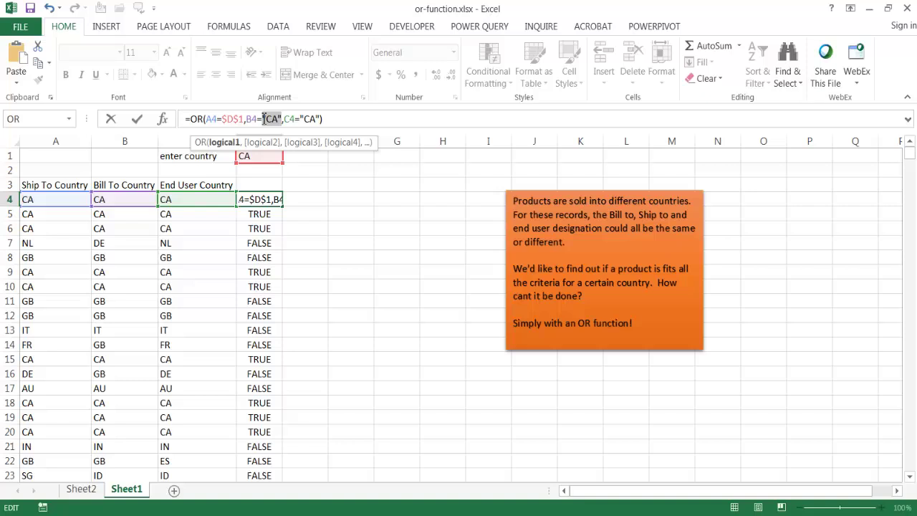
key(ctrl+v)
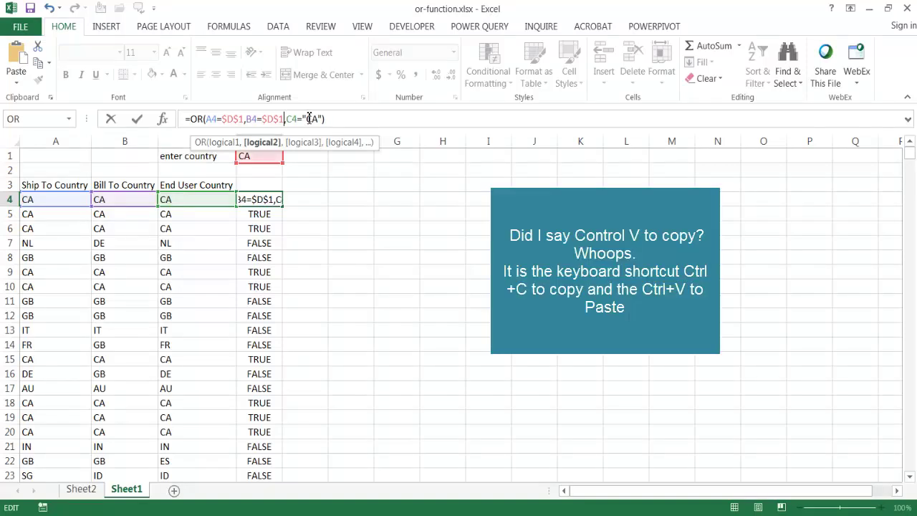
drag(323, 119, 301, 119)
key(ctrl+v)
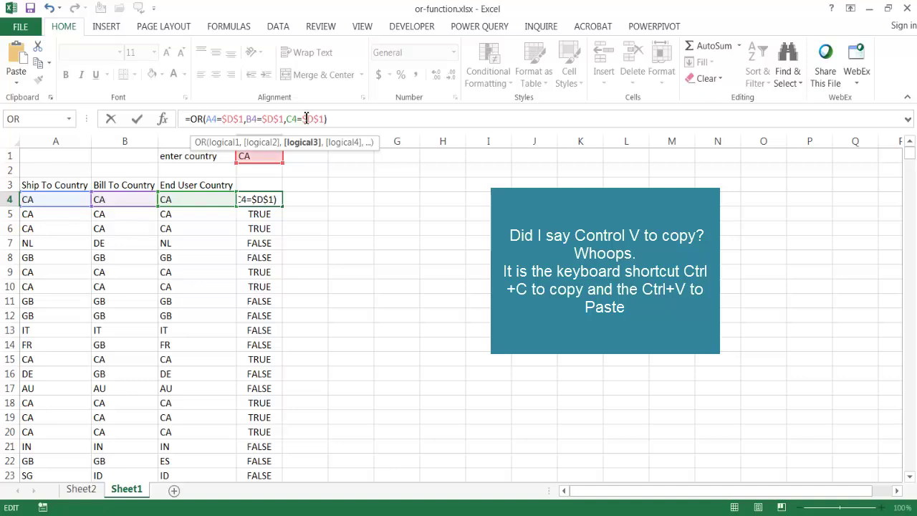
key(Return)
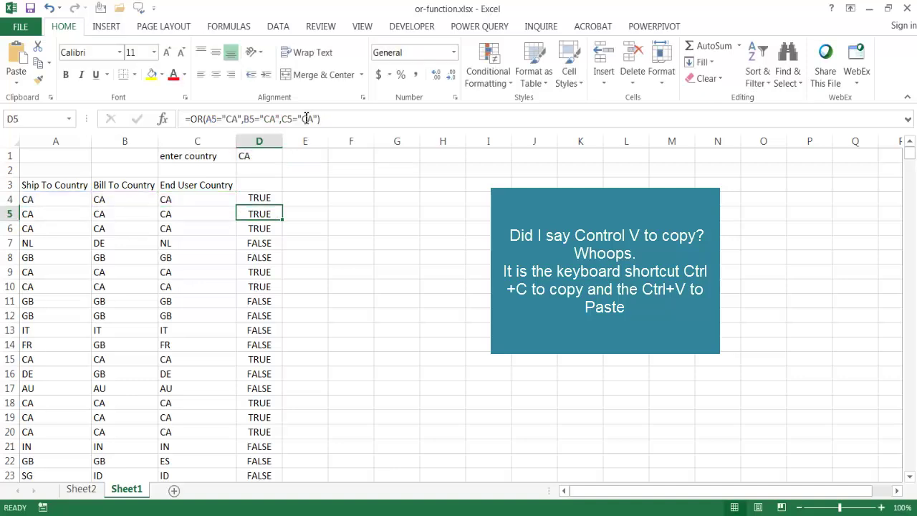
- Fill the updated D4 formula down column D alongside the data and check the copied formula in D5
click(263, 202)
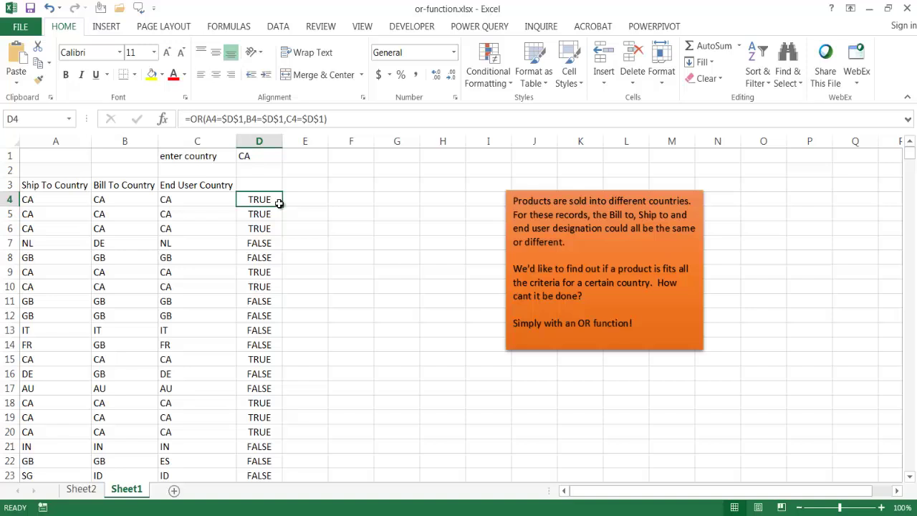
double_click(281, 206)
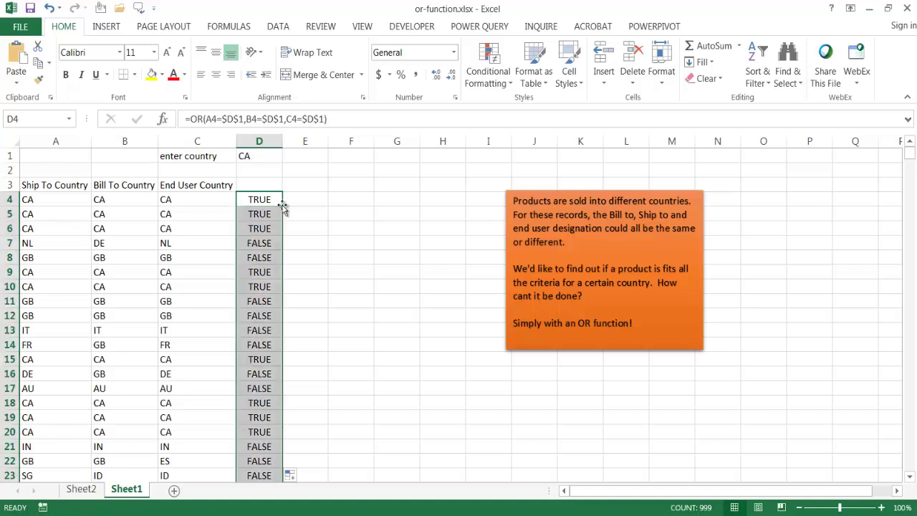
click(259, 215)
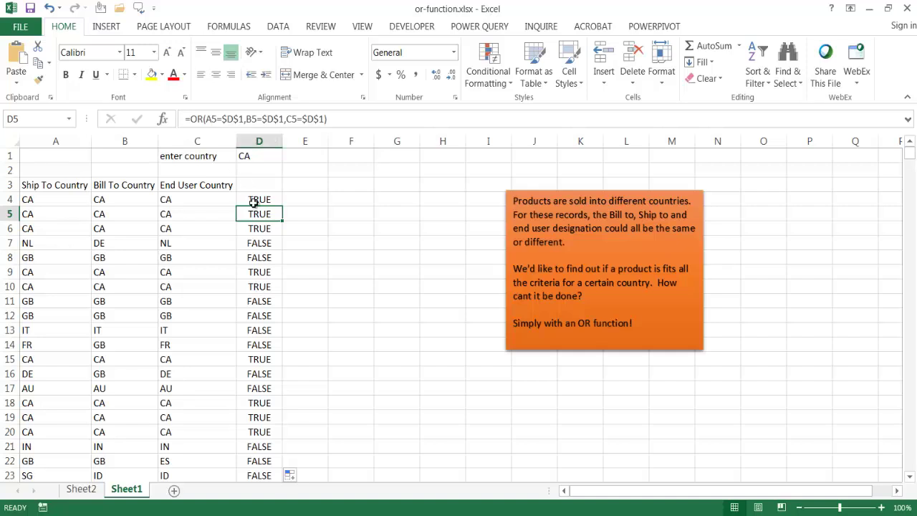
- Examine the filled OR formulas in D4 through D9, comparing their relative row references and the absolute reference to D1
key(Down)
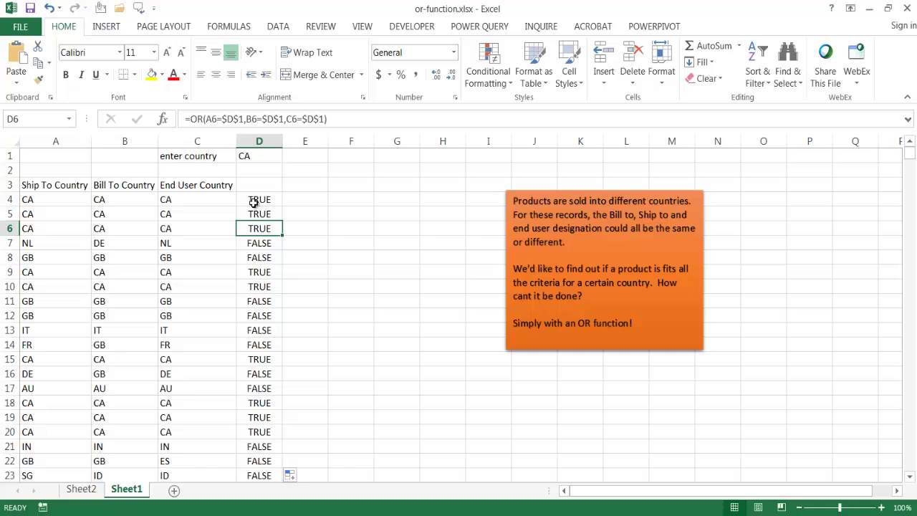
key(Down)
key(Down)
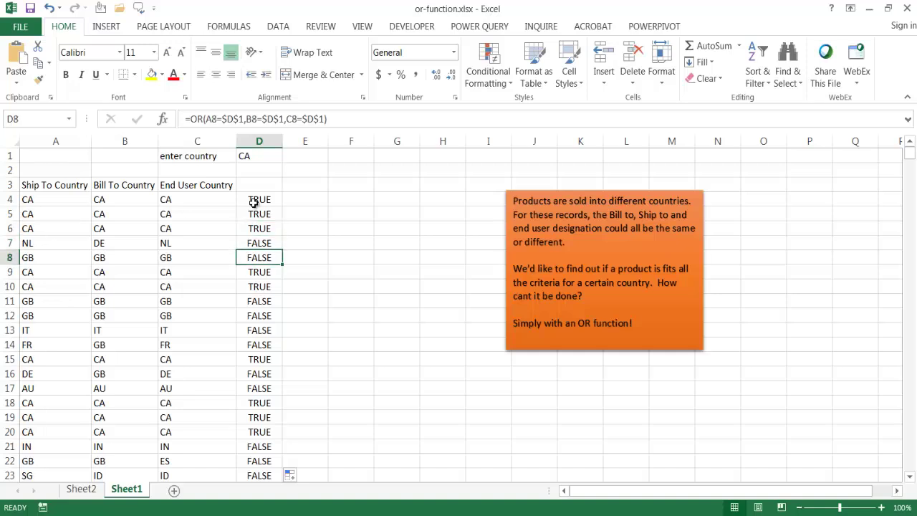
key(Down)
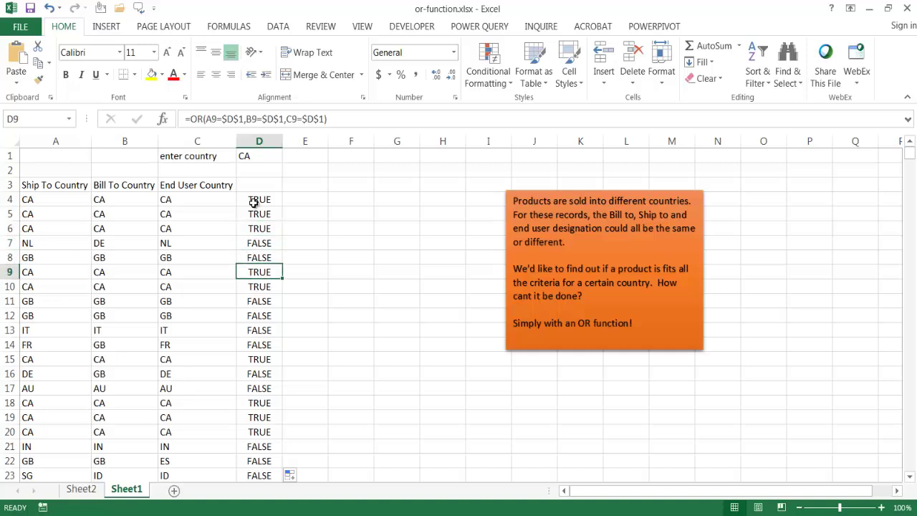
key(Up)
key(Up)
key(Up)
key(Up)
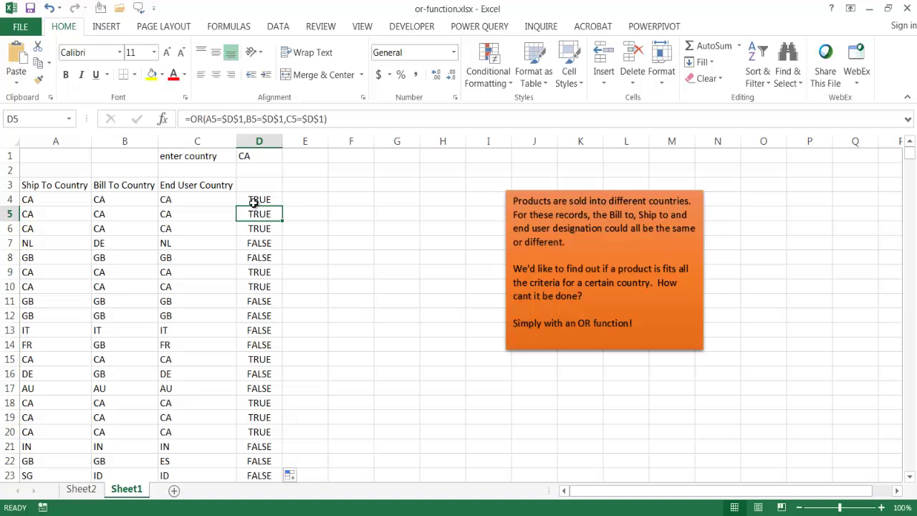
key(Up)
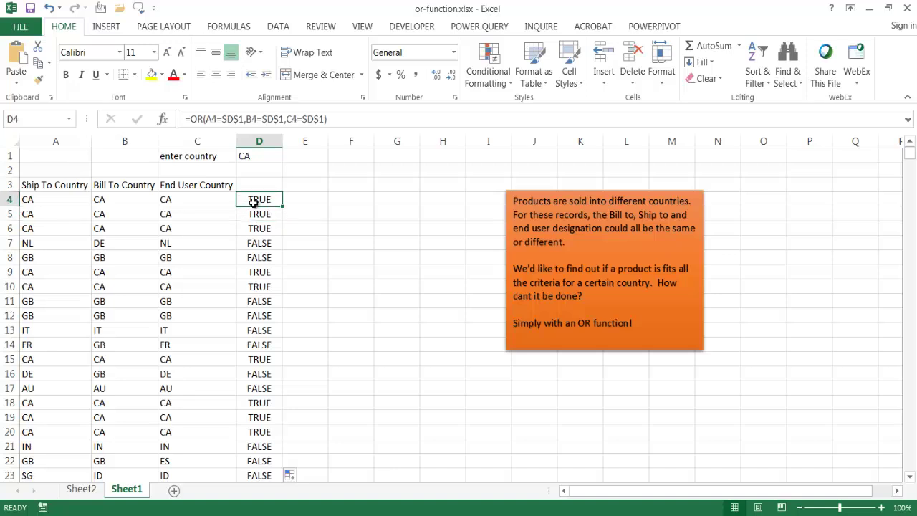
- Change the country code in D1 to NL
click(245, 174)
click(245, 156)
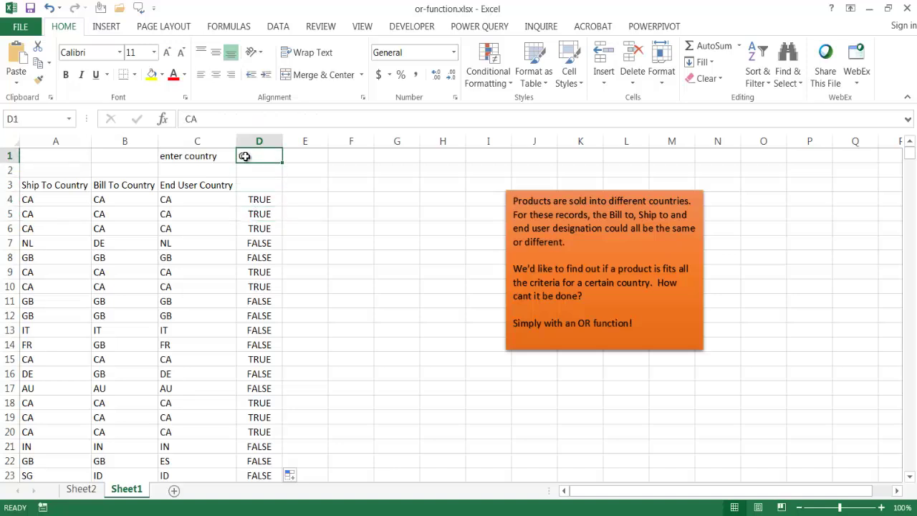
double_click(195, 119)
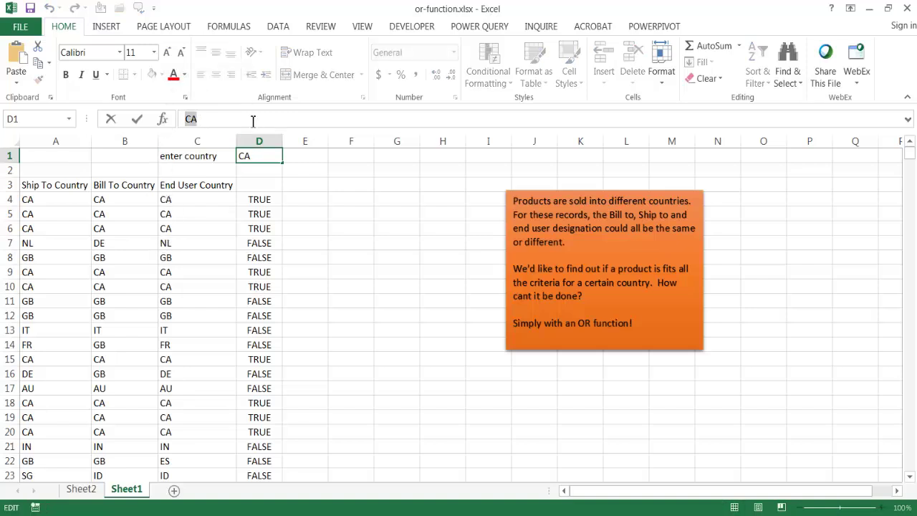
text(NL)
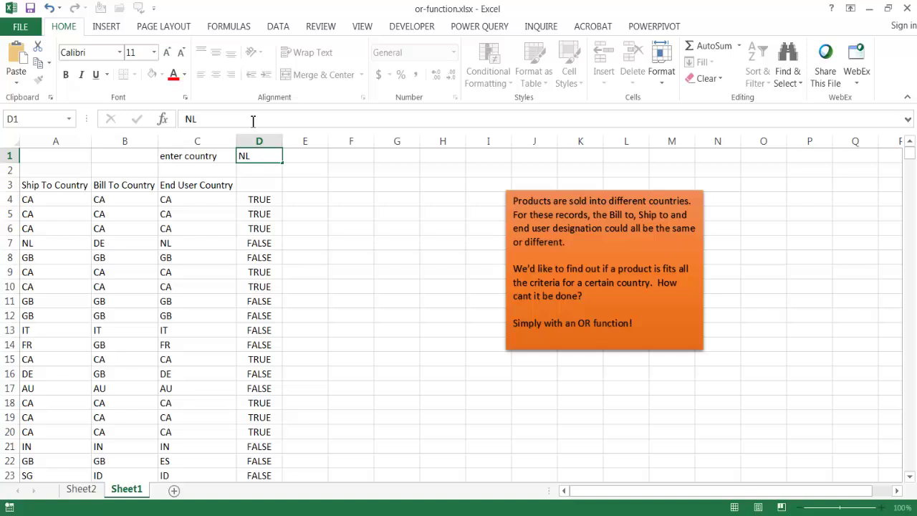
key(Return)
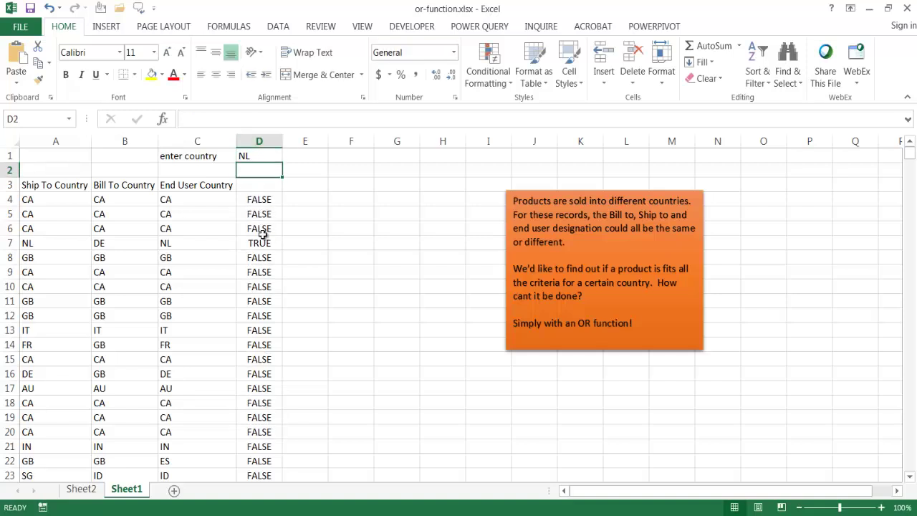
- Examine the D4 formula's references to D1 and compare the country codes in rows 7 and 4 with the D1 entry
click(261, 198)
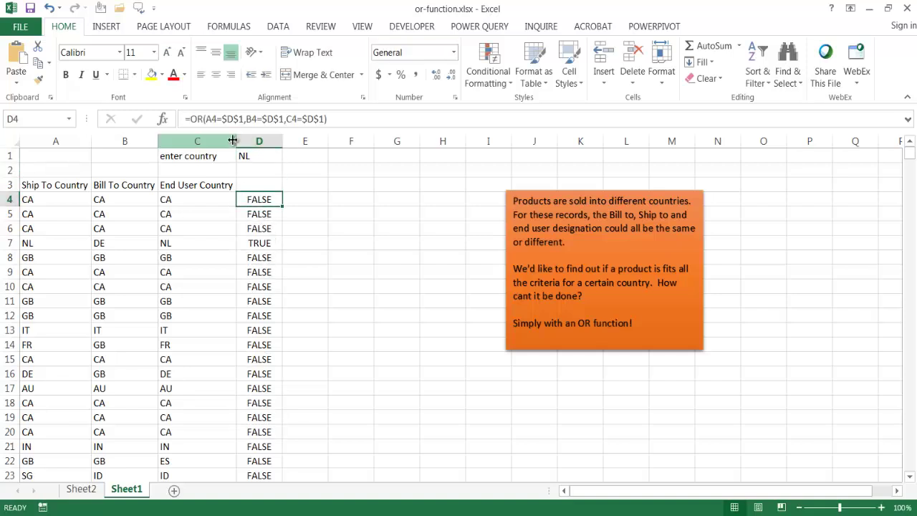
click(262, 118)
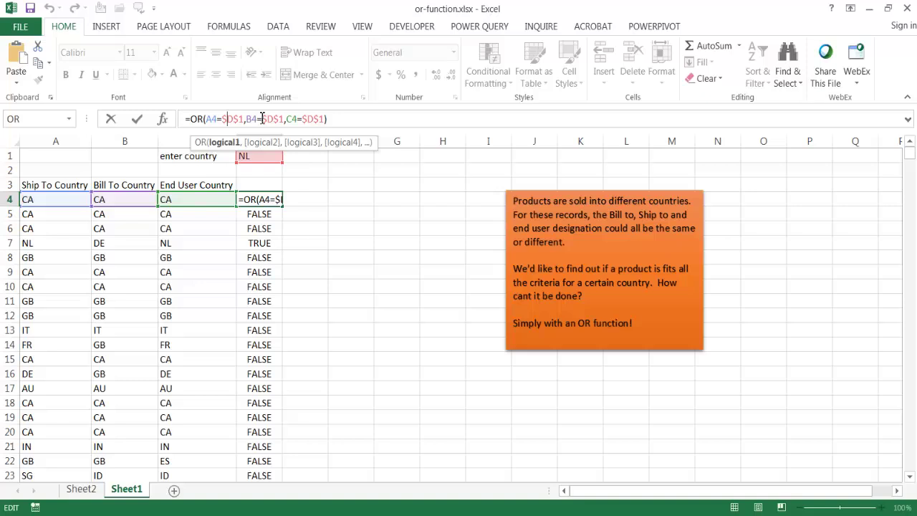
click(319, 119)
click(263, 159)
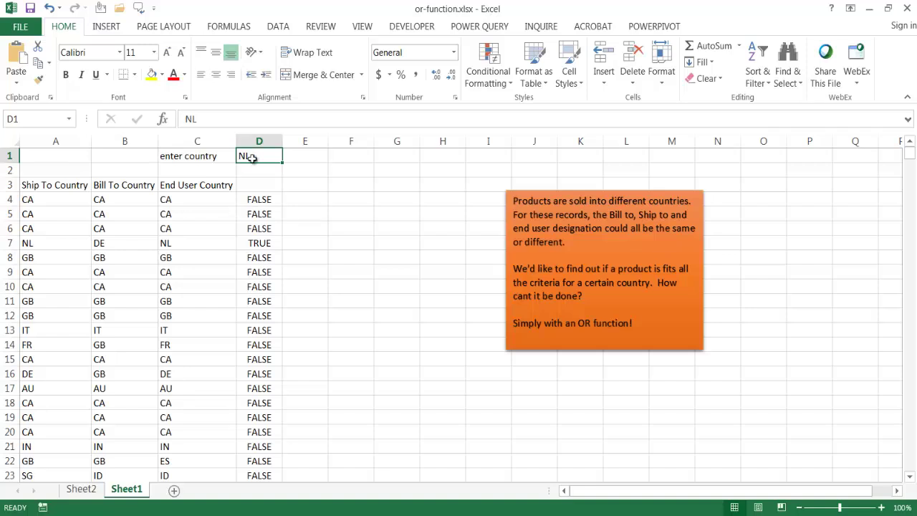
click(62, 243)
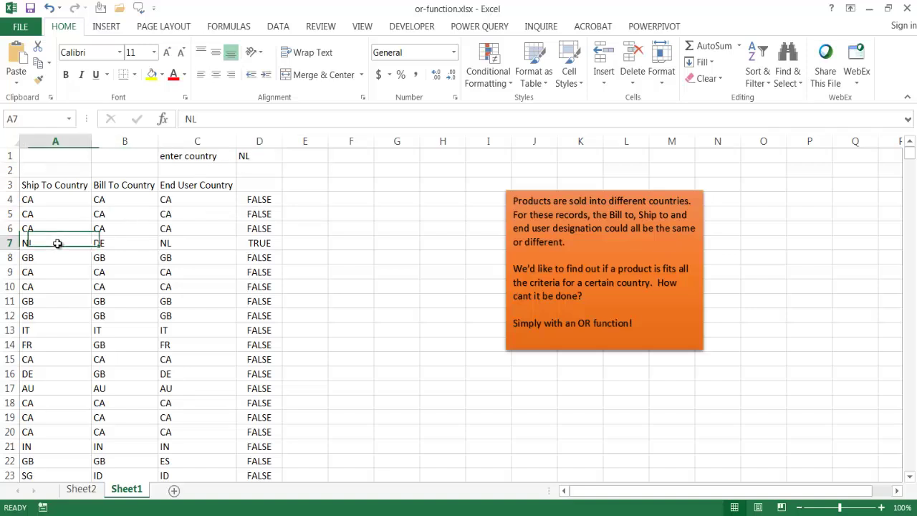
click(214, 243)
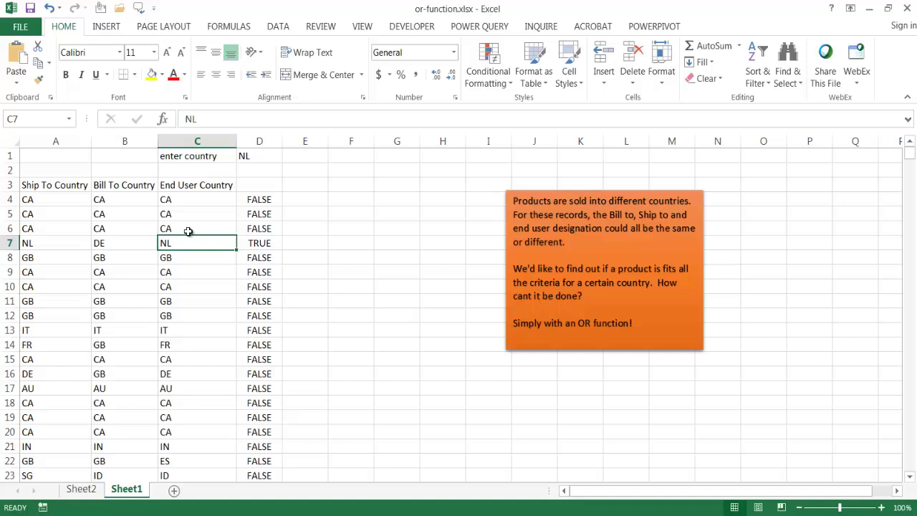
click(119, 239)
click(47, 242)
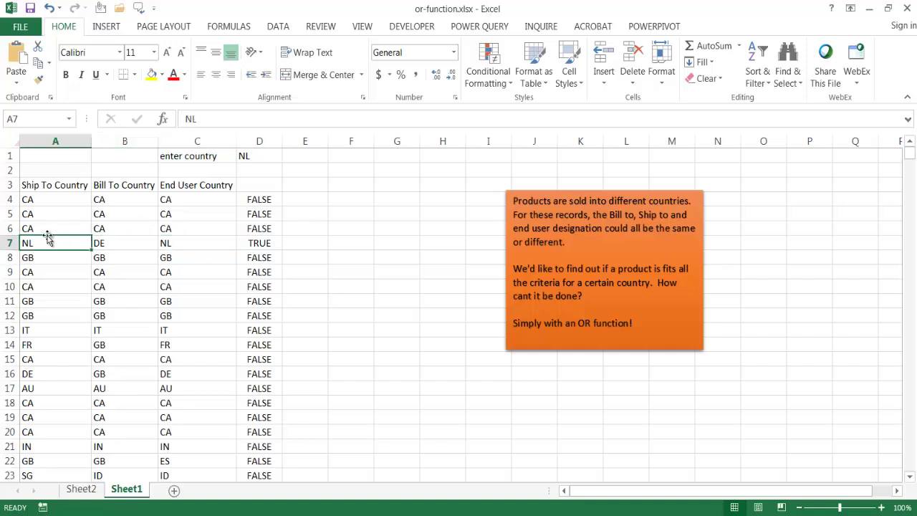
click(53, 201)
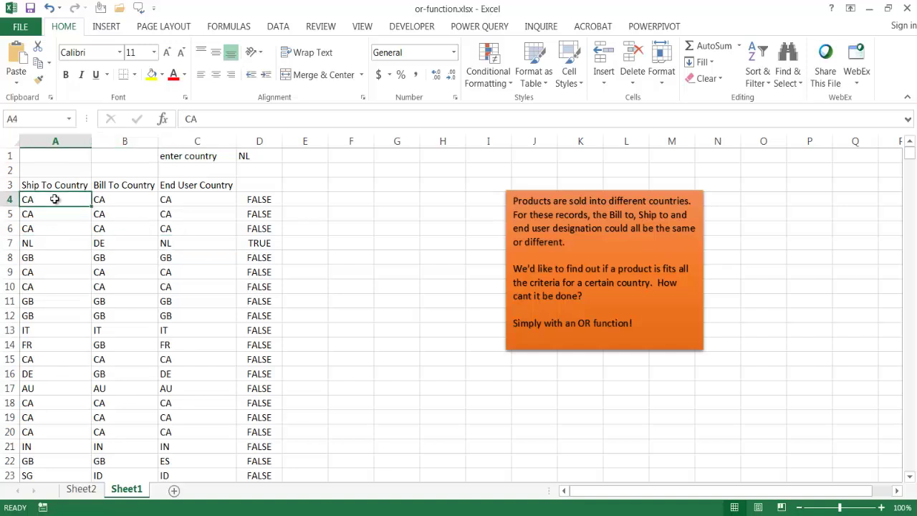
click(117, 199)
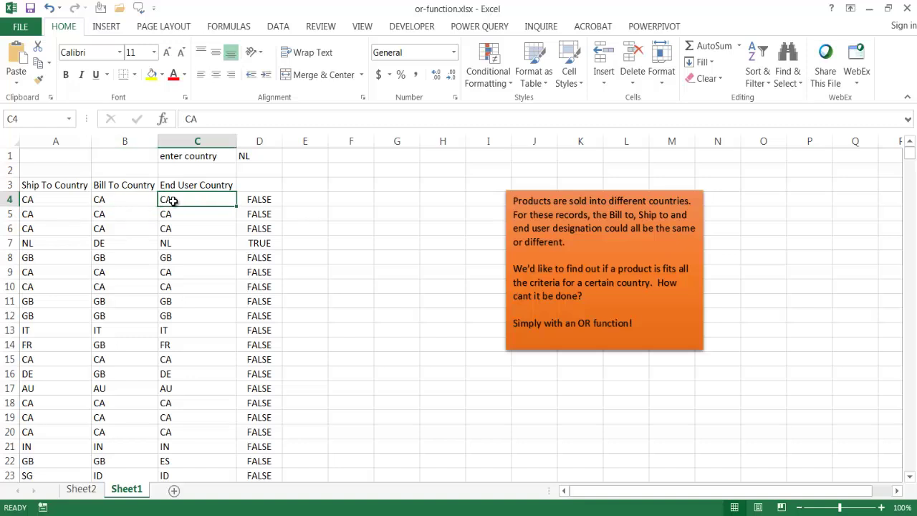
click(250, 199)
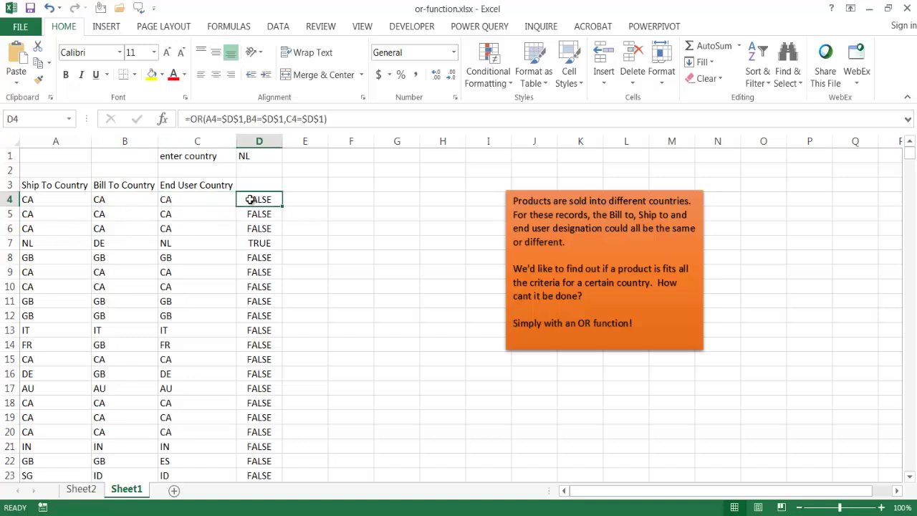